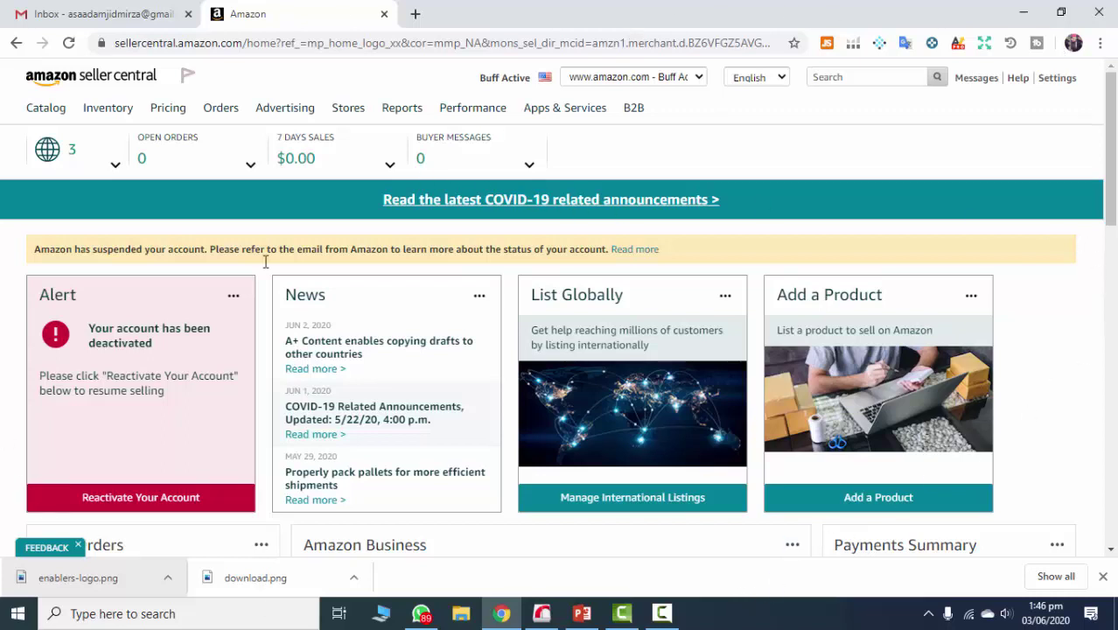
Step: Go to Settings > User Permissions and scroll down to the Add a New User form
mouse_move(1051, 95)
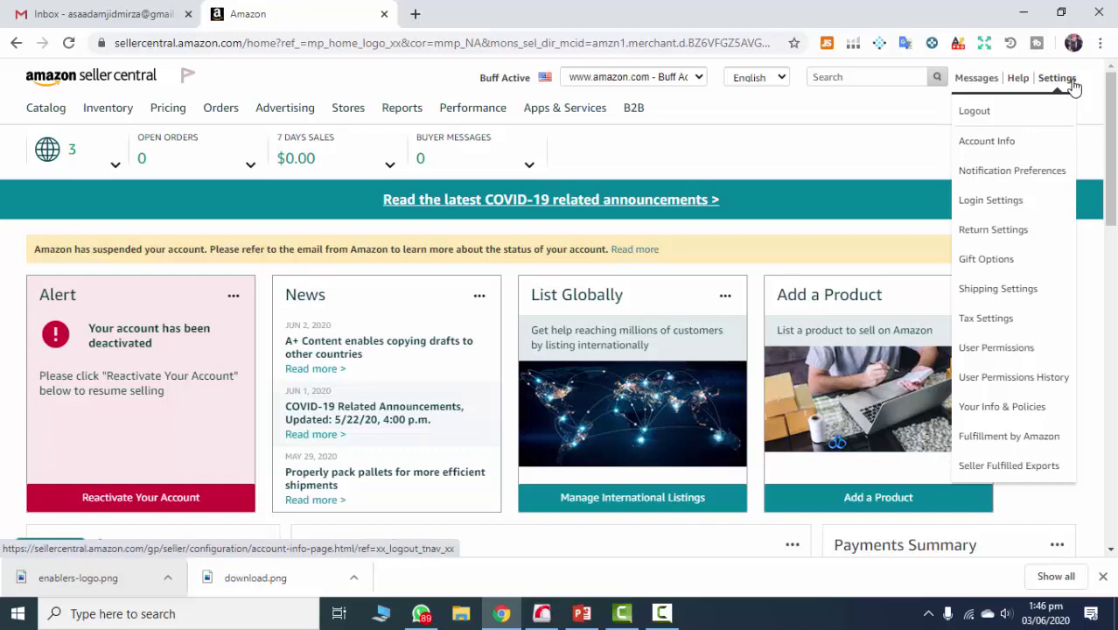
click(1016, 357)
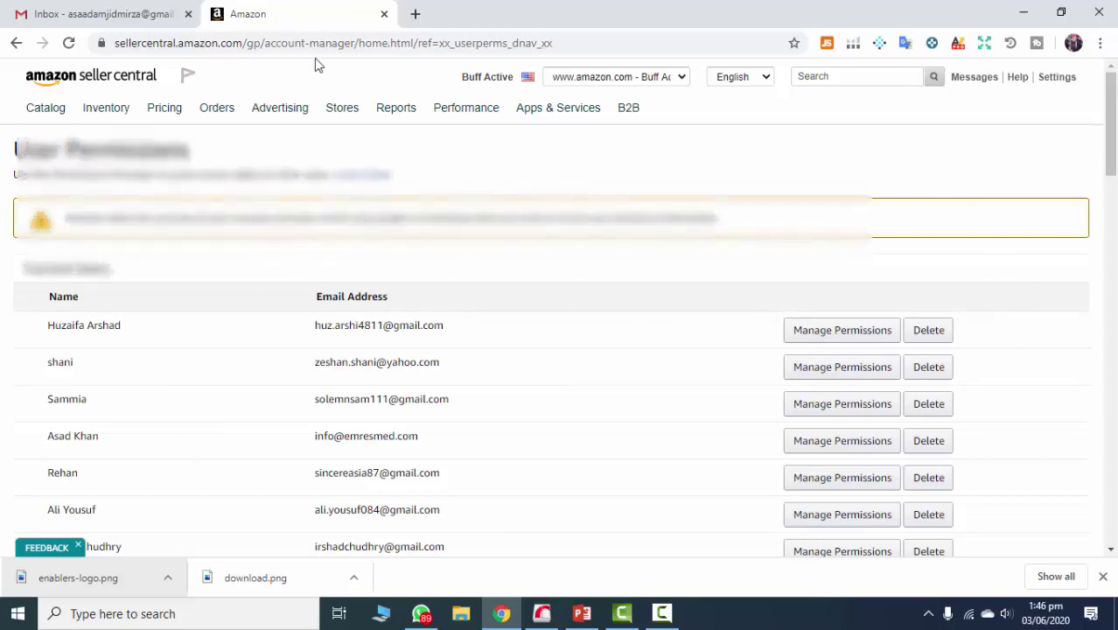
click(1113, 262)
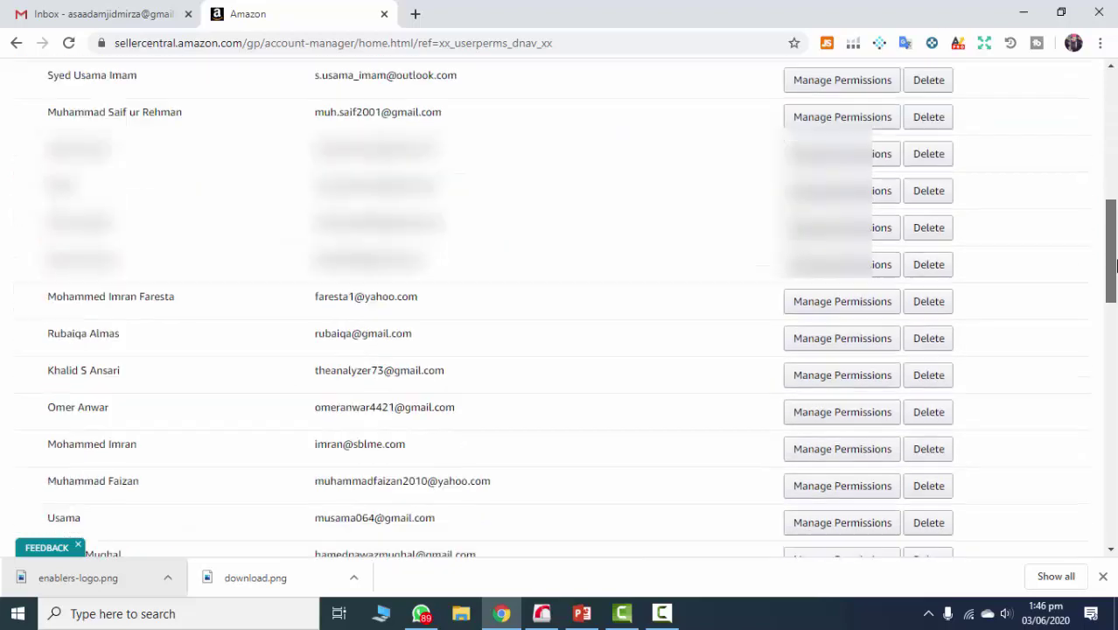
scroll(1113, 263, down, 10)
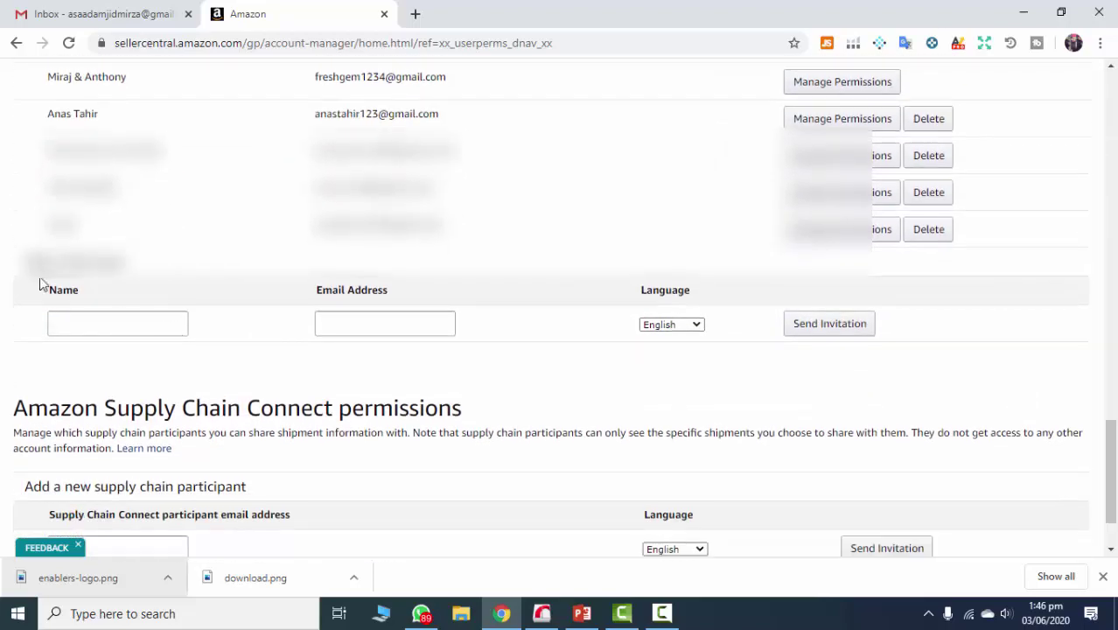
Step: Enter the new user's full name and Gmail address, then send the invitation
click(109, 323)
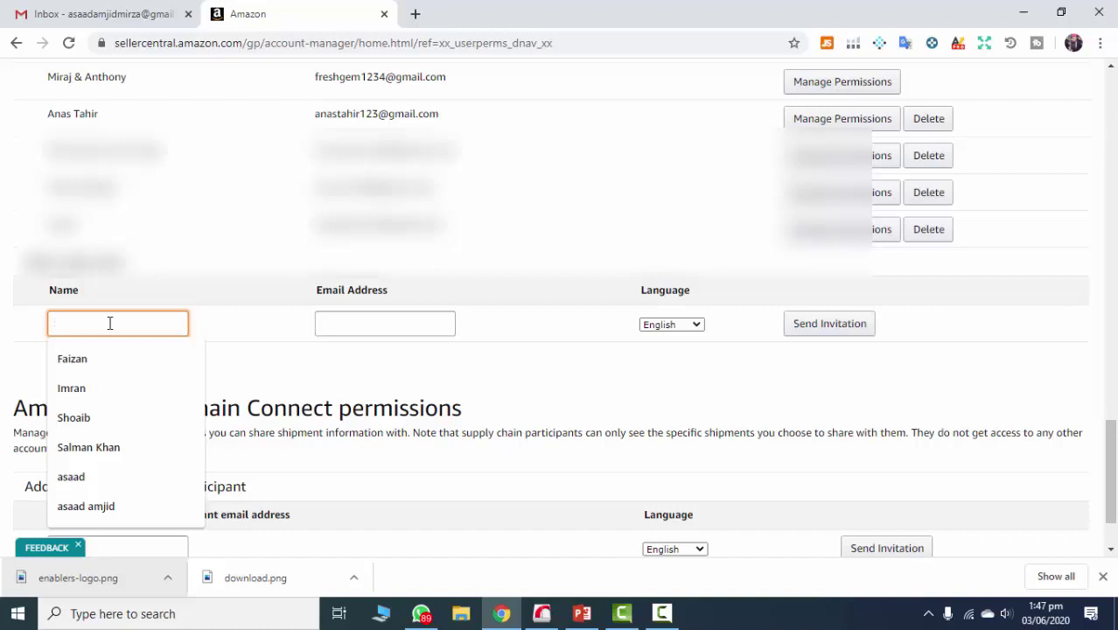
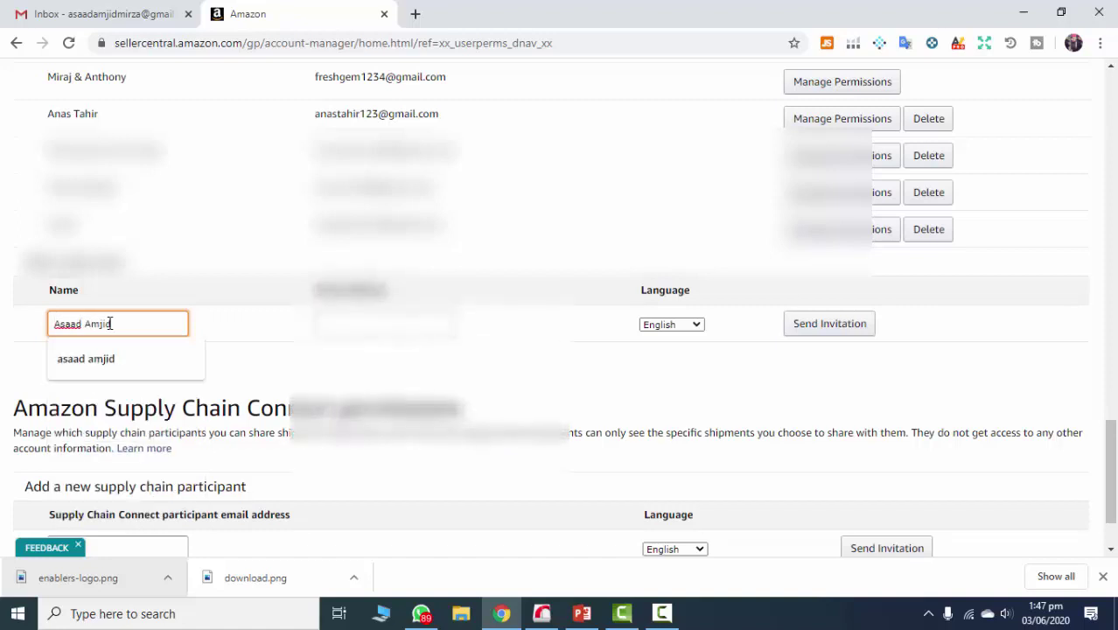
click(385, 323)
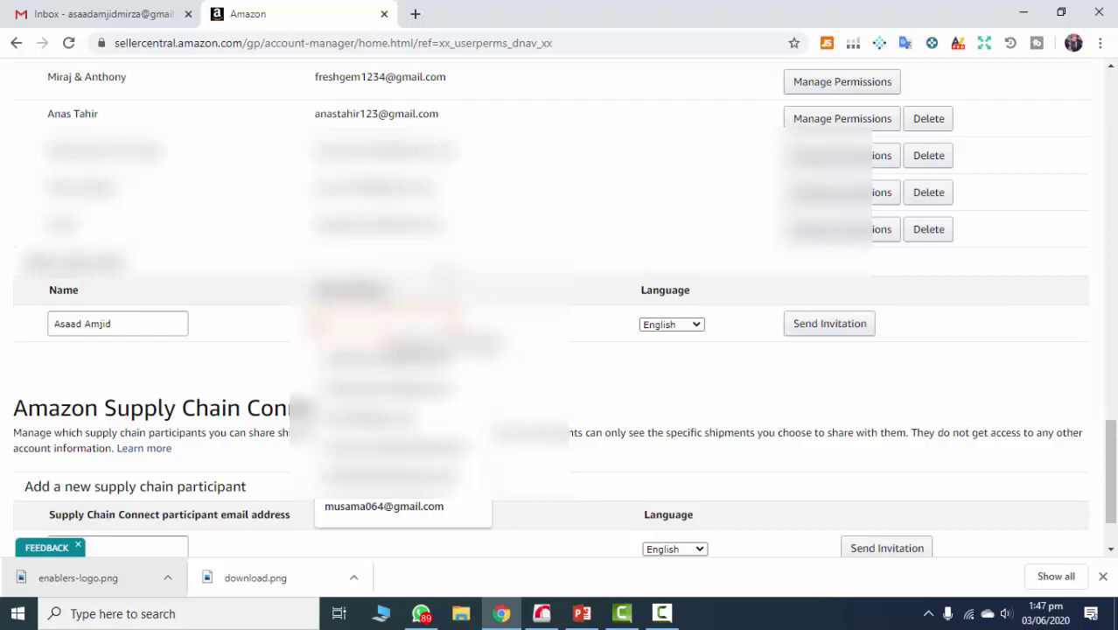
scroll(560, 307, up, 6)
scroll(560, 306, down, 6)
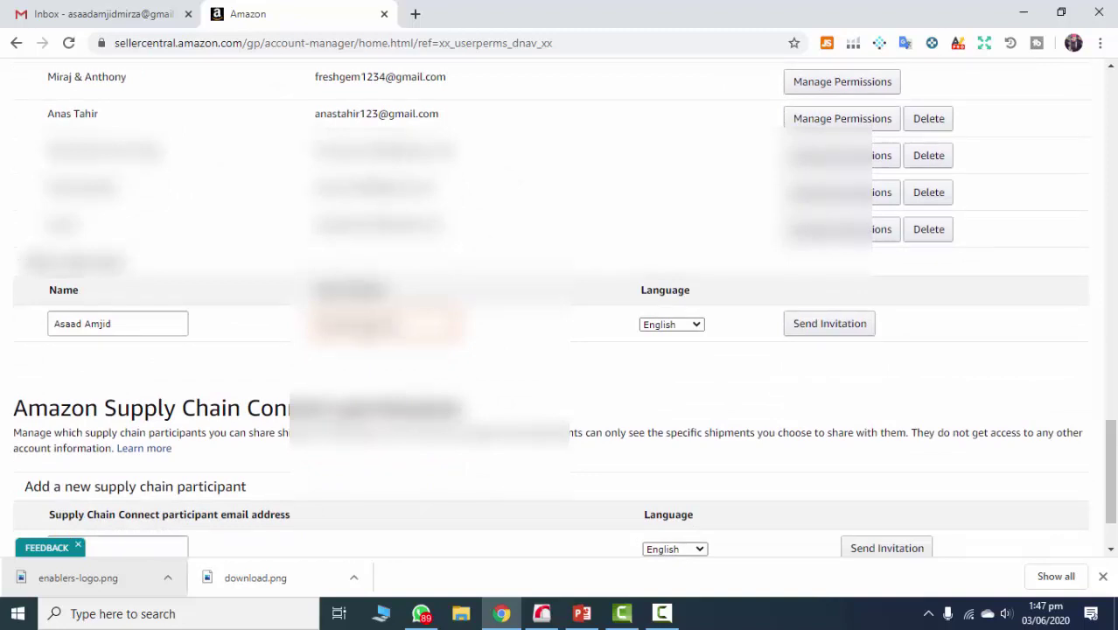
text(@gmail.)
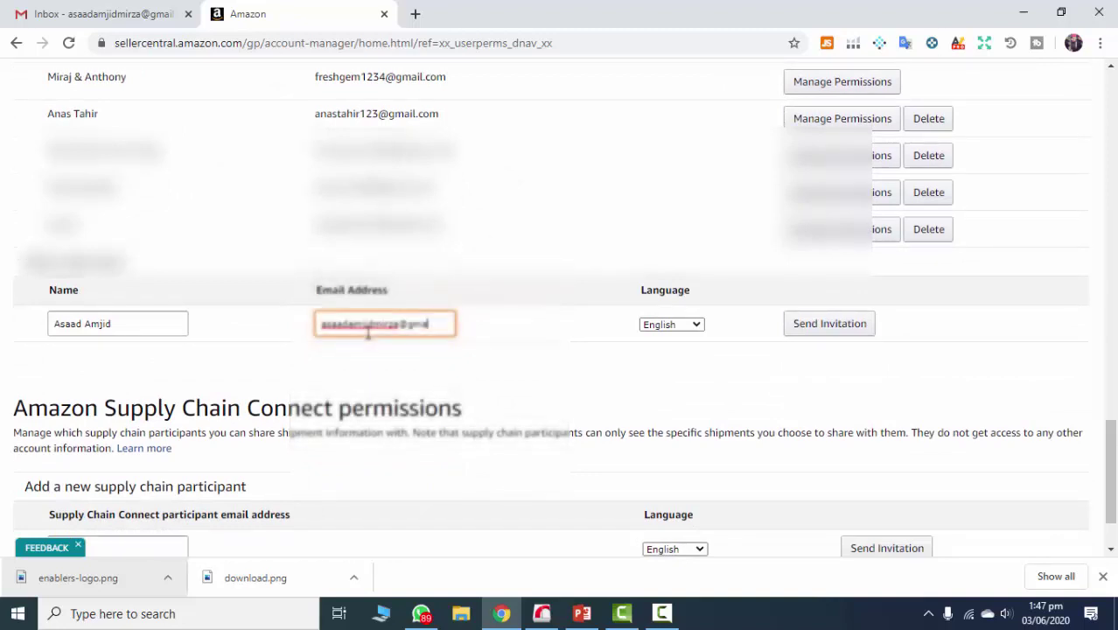
text(com)
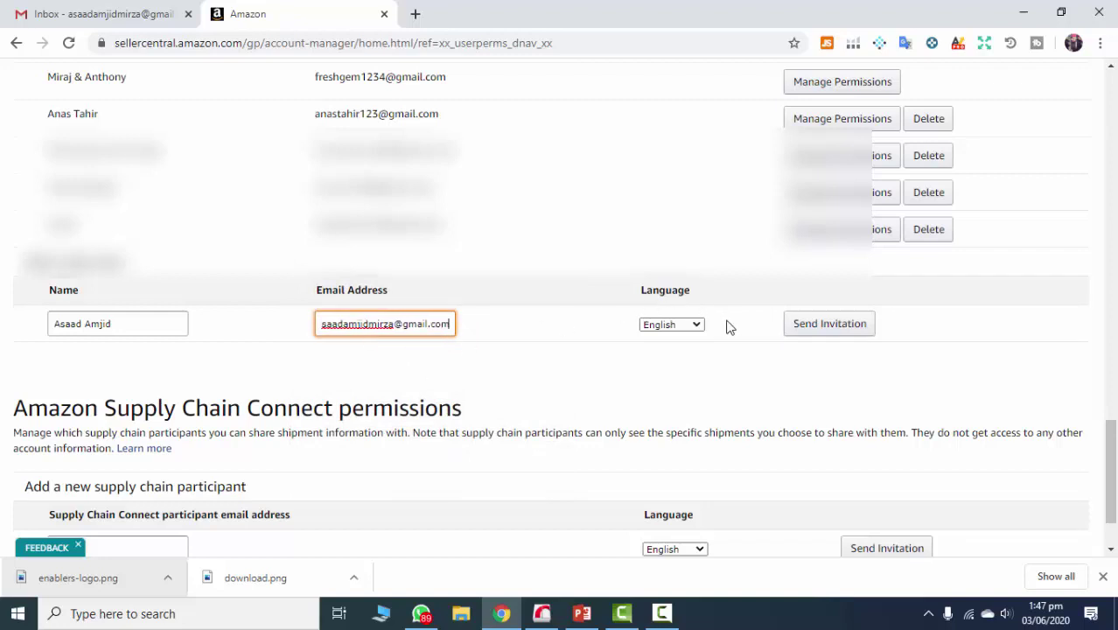
click(813, 334)
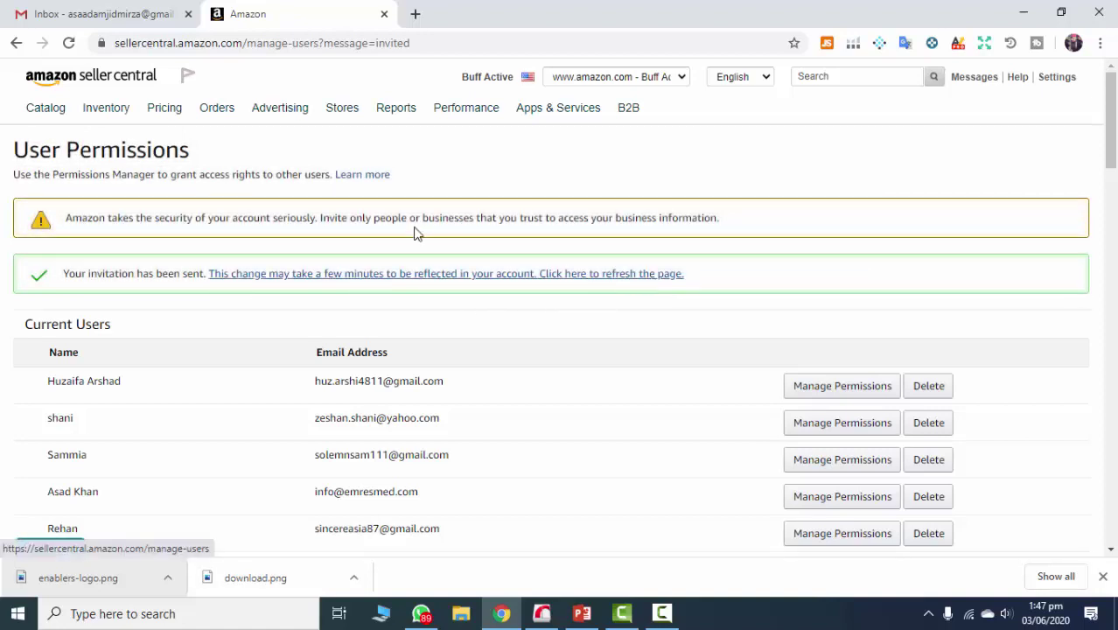
Step: Check the 'Your invitation has been sent' confirmation, then switch to the Gmail inbox tab
scroll(666, 354, down, 20)
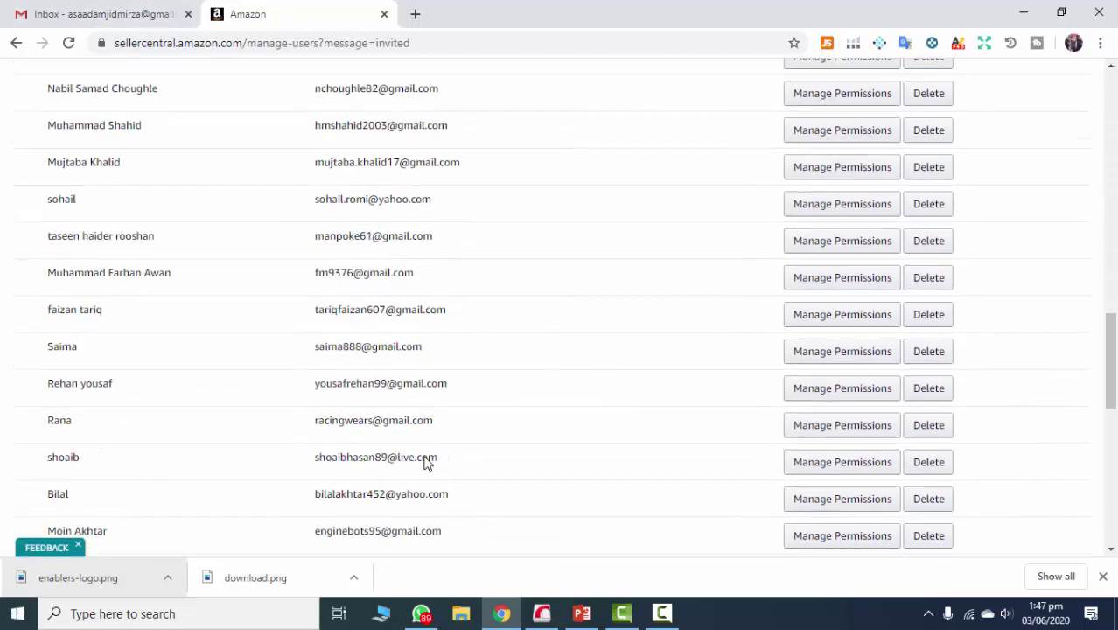
click(40, 15)
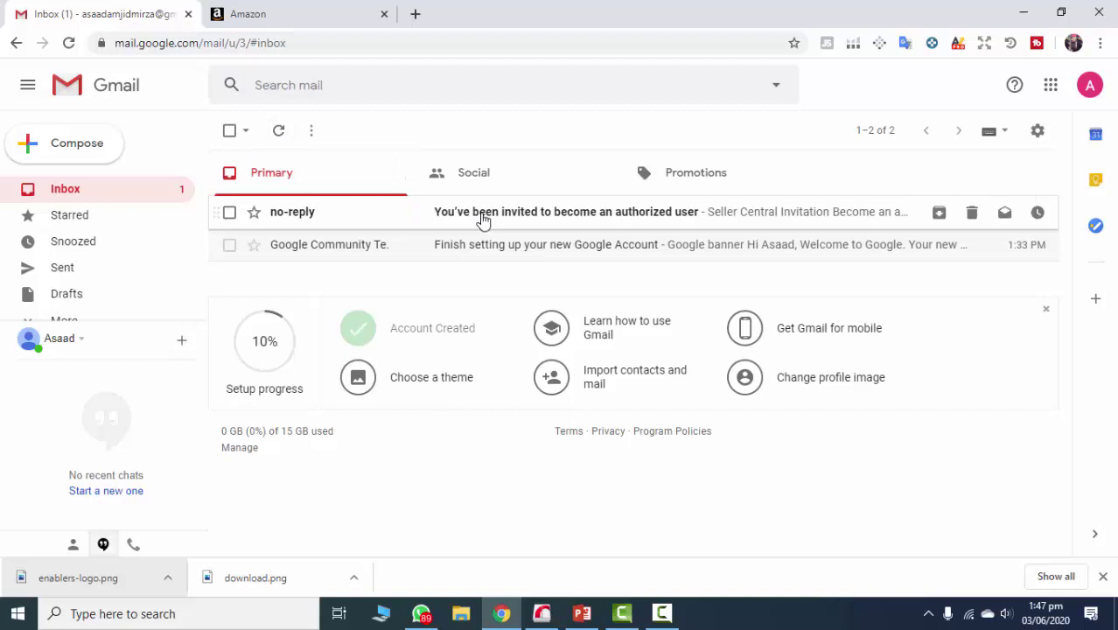
Step: Open the 'You've been invited to become an authorized user' email, then return to the Amazon tab
click(479, 218)
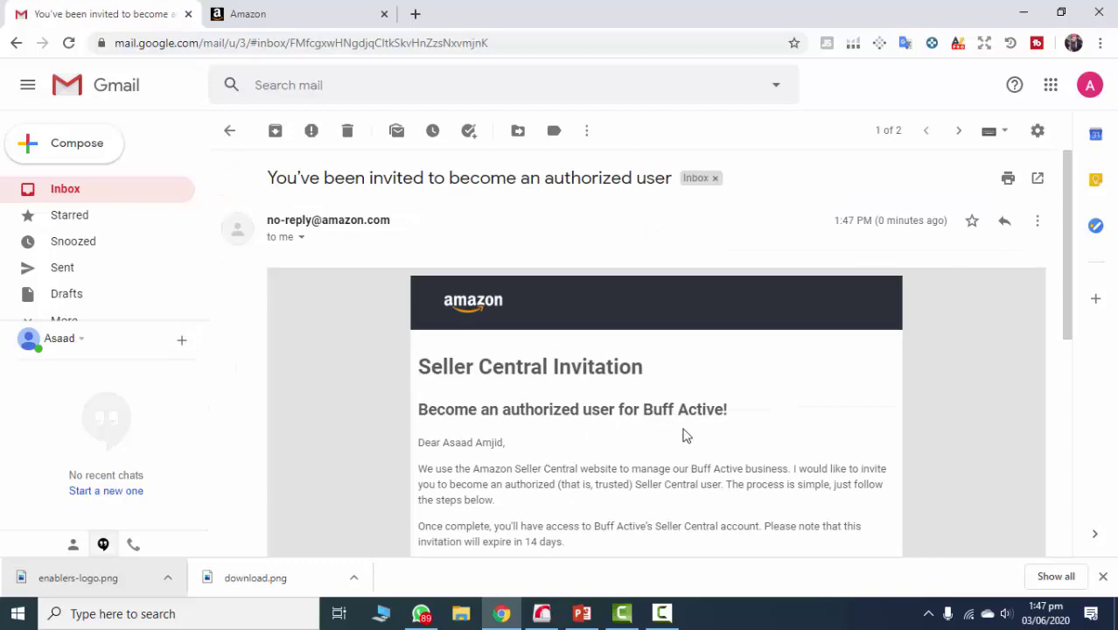
click(247, 14)
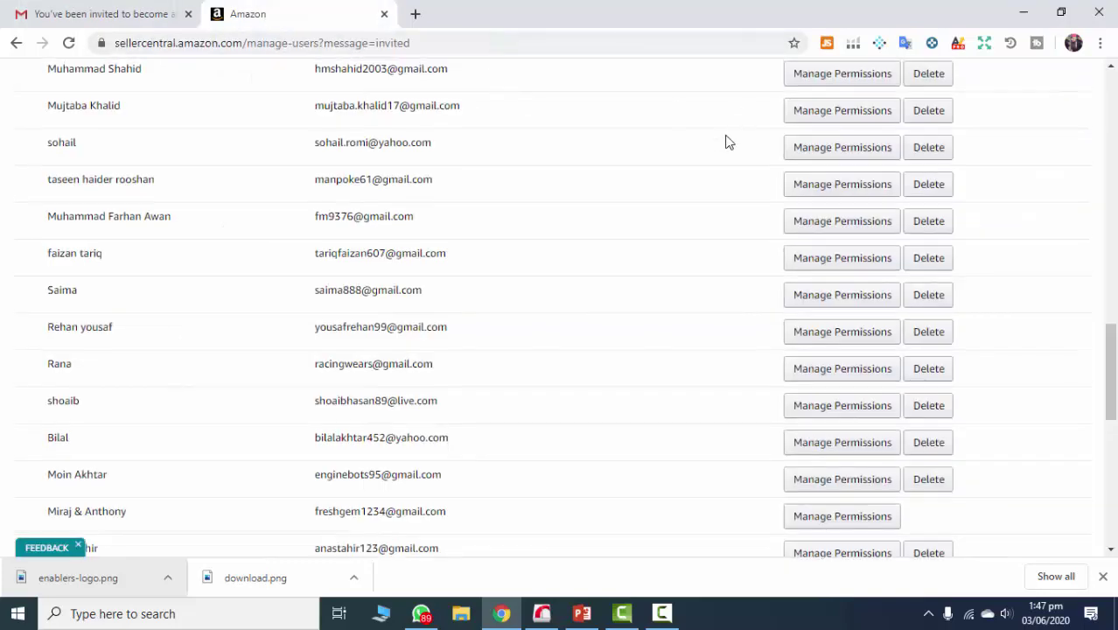
Step: Browse the User Permissions list, then scroll the Gmail invitation to its numbered steps
scroll(723, 143, up, 10)
mouse_move(602, 118)
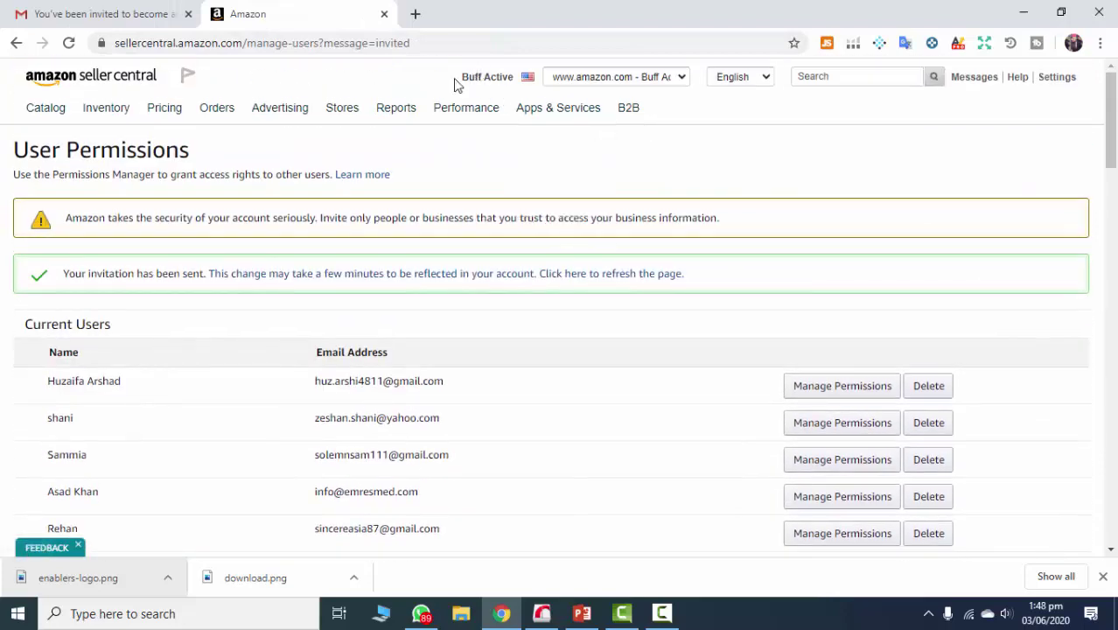
drag(457, 77, 513, 84)
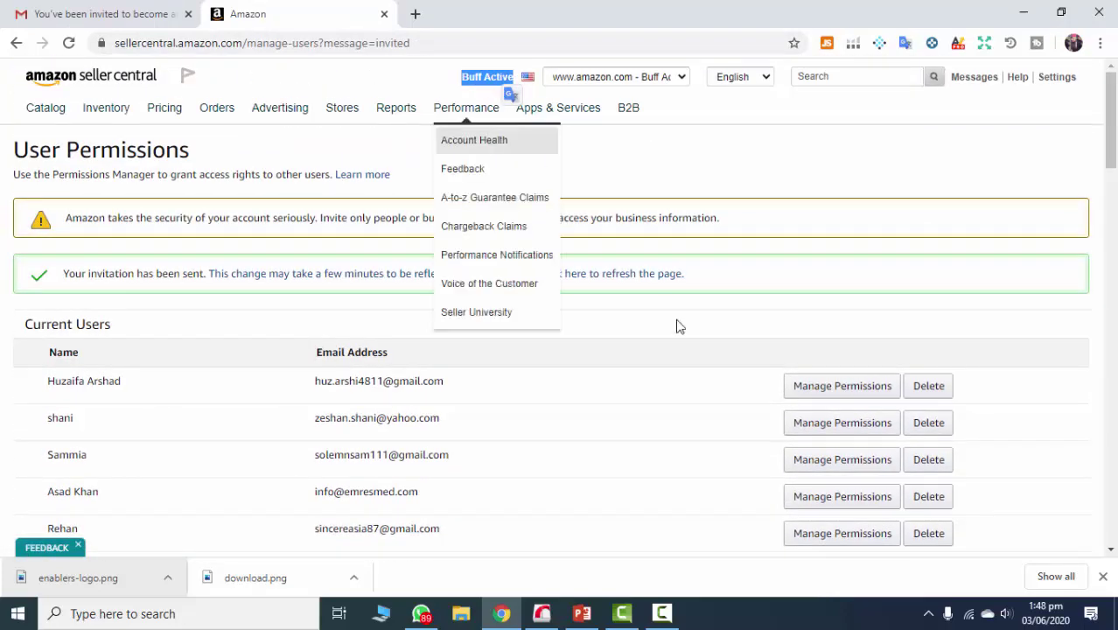
scroll(752, 403, down, 9)
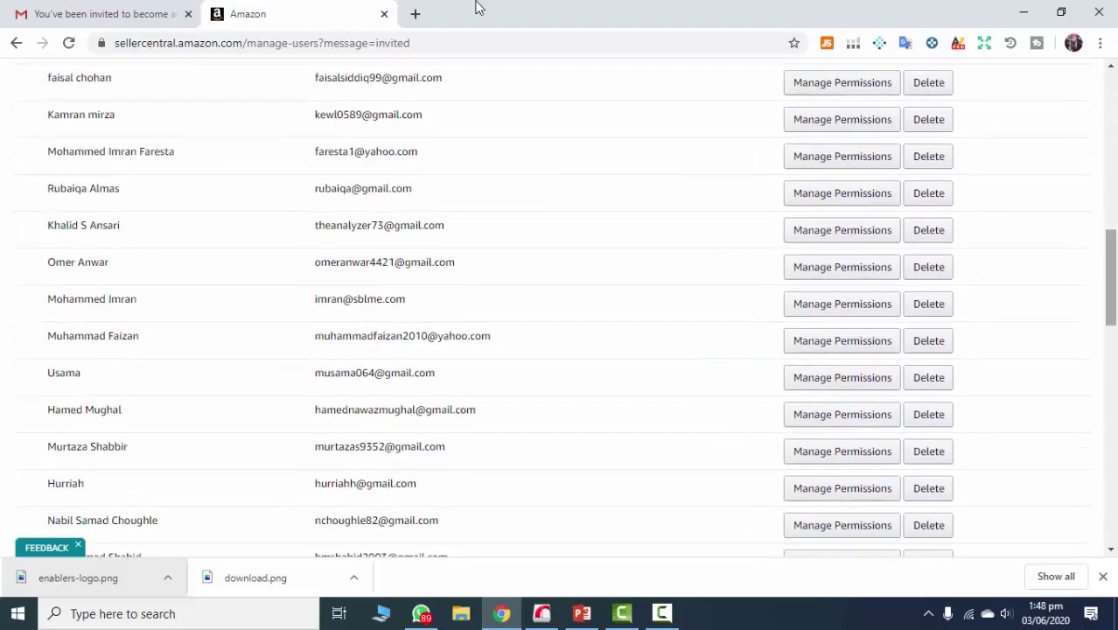
scroll(569, 392, up, 9)
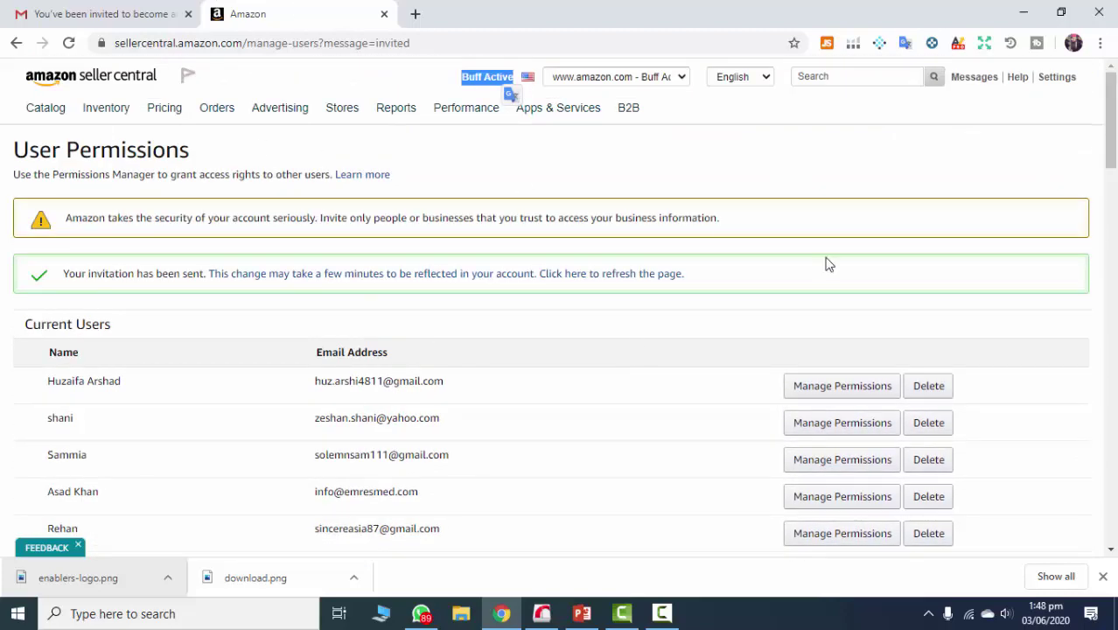
click(96, 13)
scroll(534, 355, down, 5)
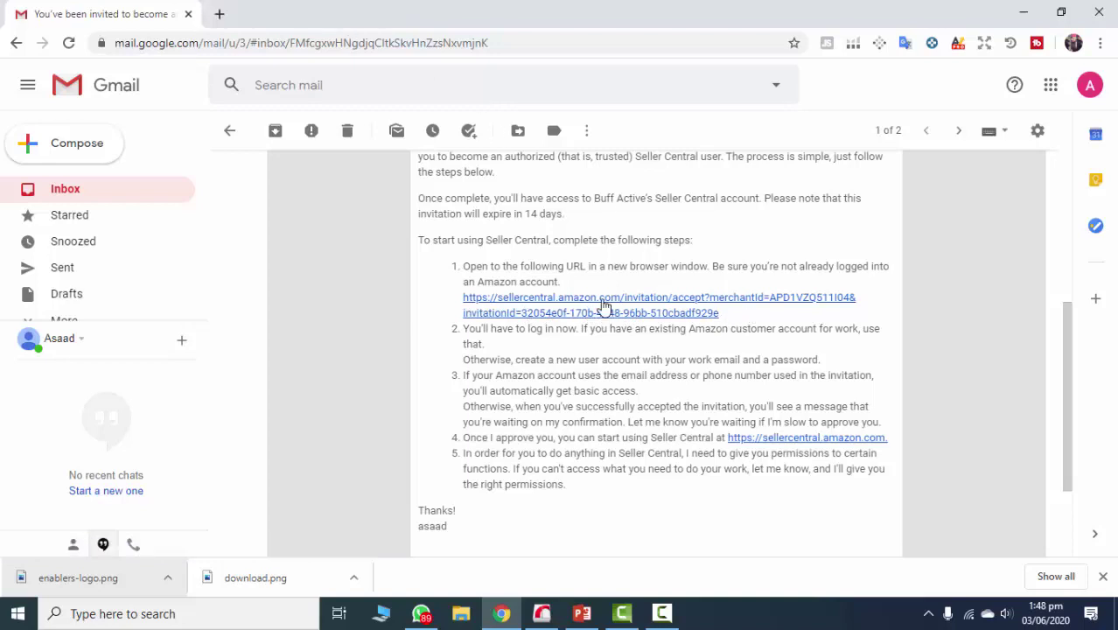
Step: Follow the invitation's acceptance link and compare the email with the Seller Central sign-in page
click(604, 304)
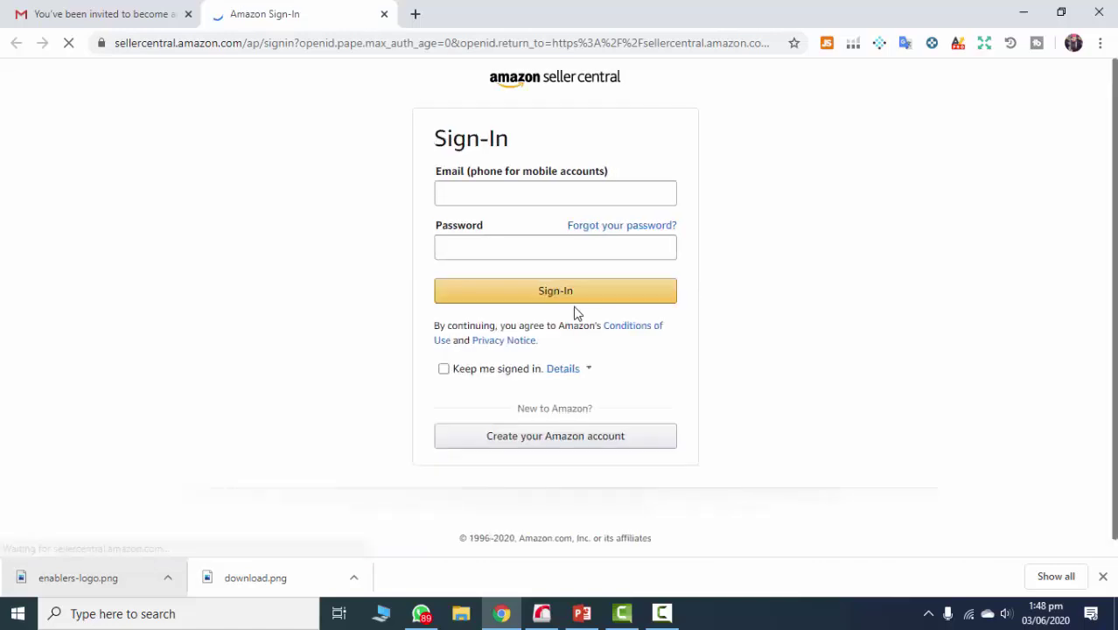
click(24, 20)
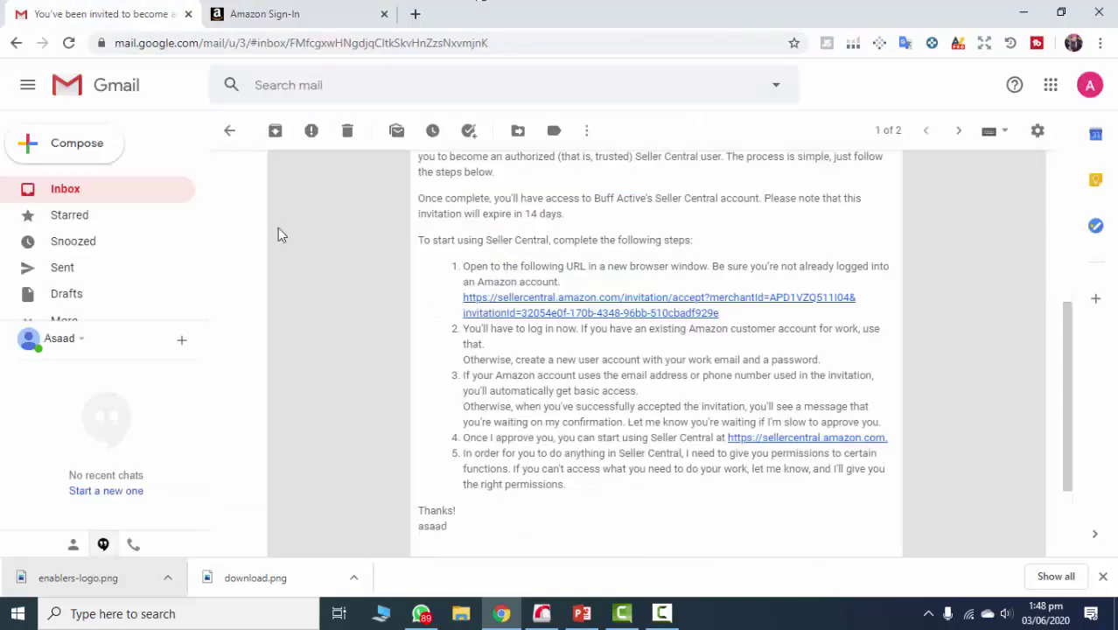
click(292, 23)
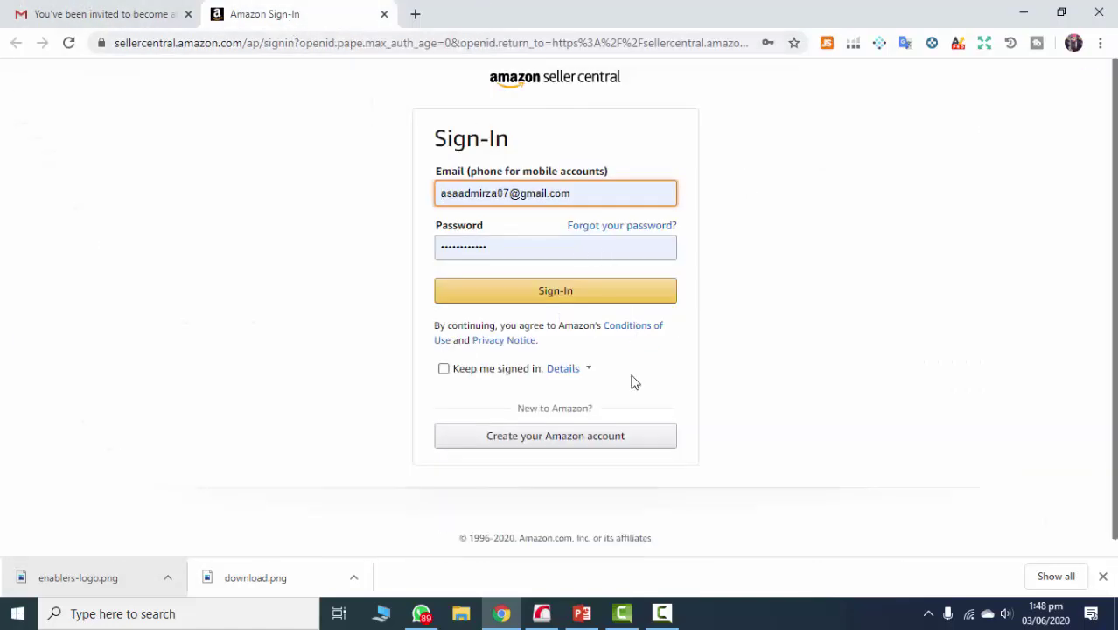
click(95, 12)
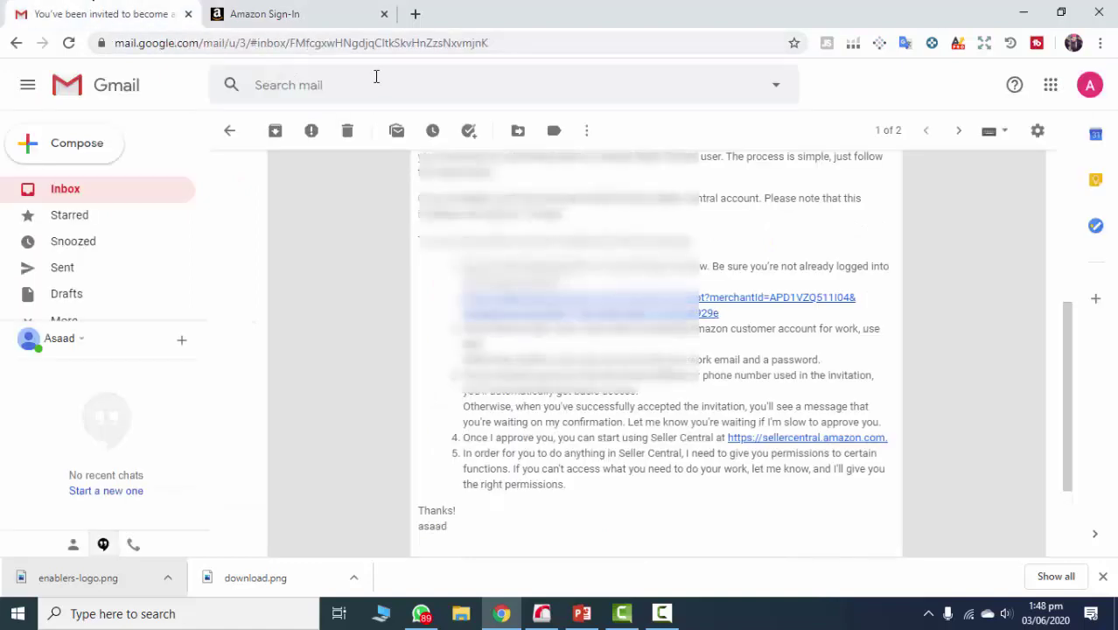
click(288, 12)
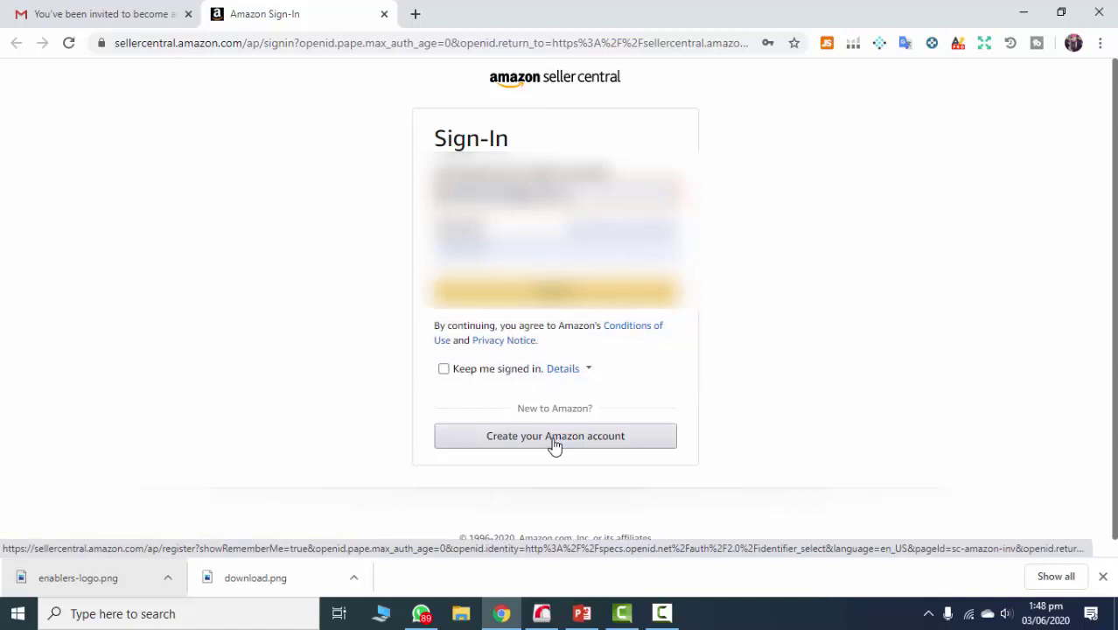
click(94, 20)
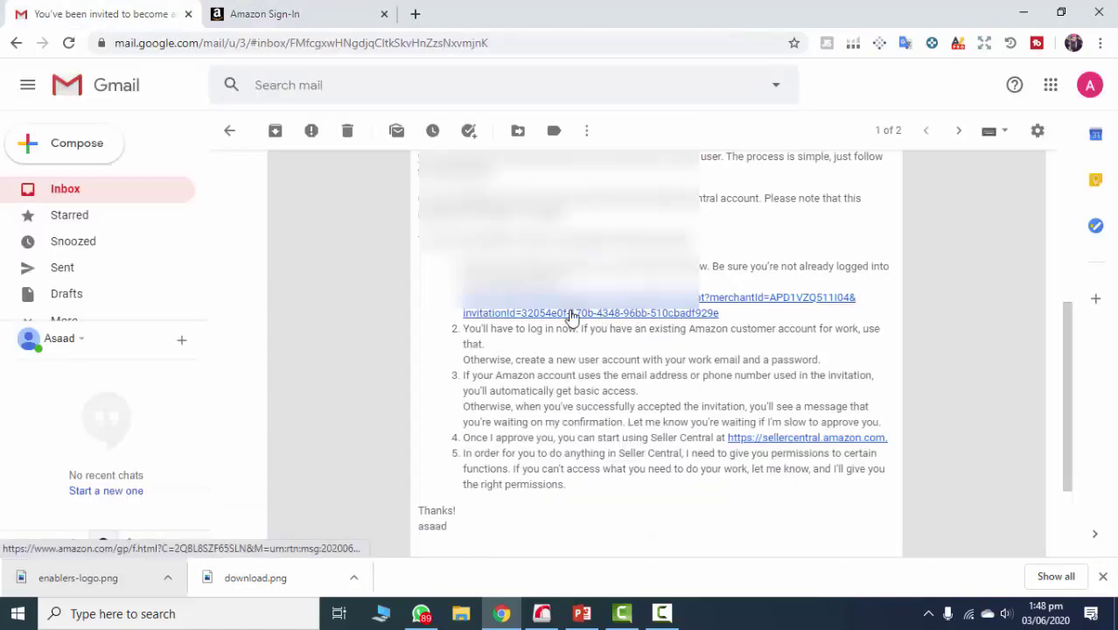
click(317, 8)
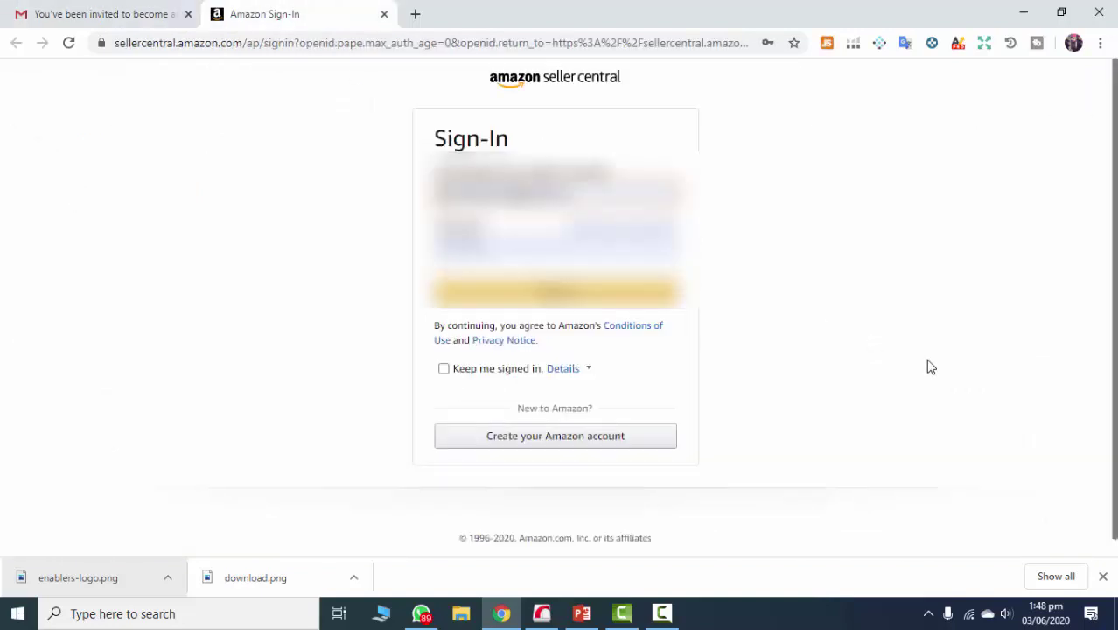
Step: Fill in the new Amazon account form with the user's name, email, password and confirmation
click(584, 442)
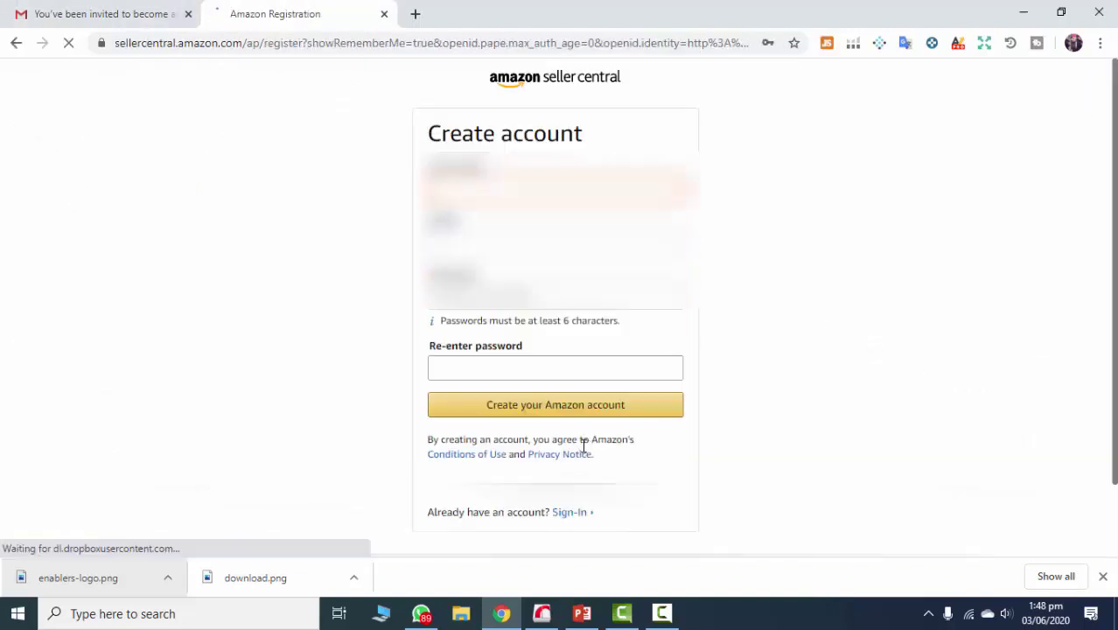
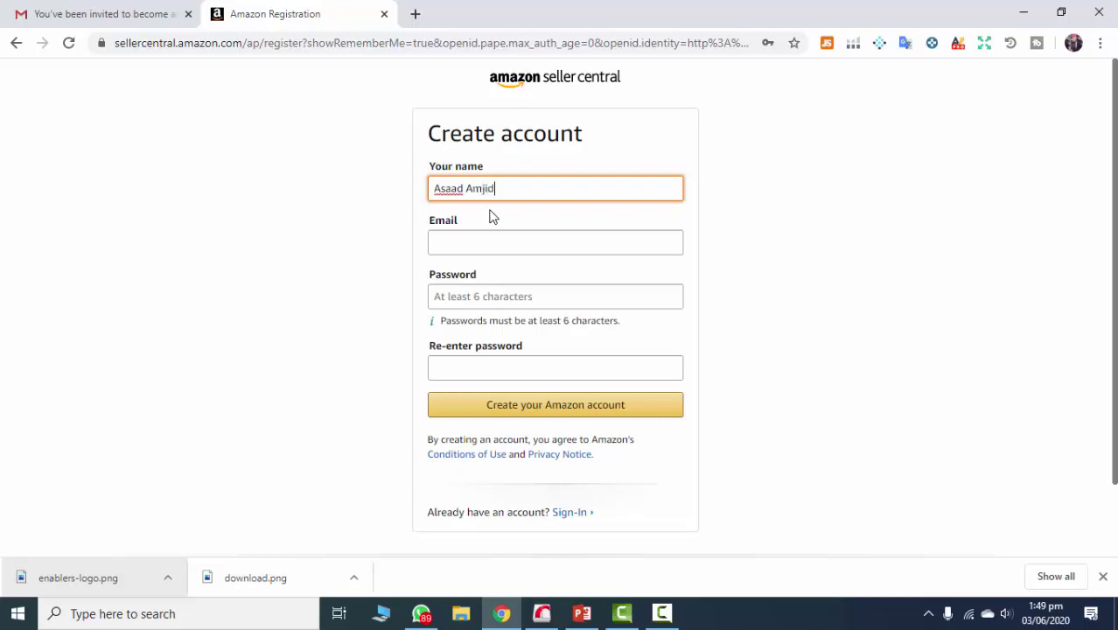
click(469, 234)
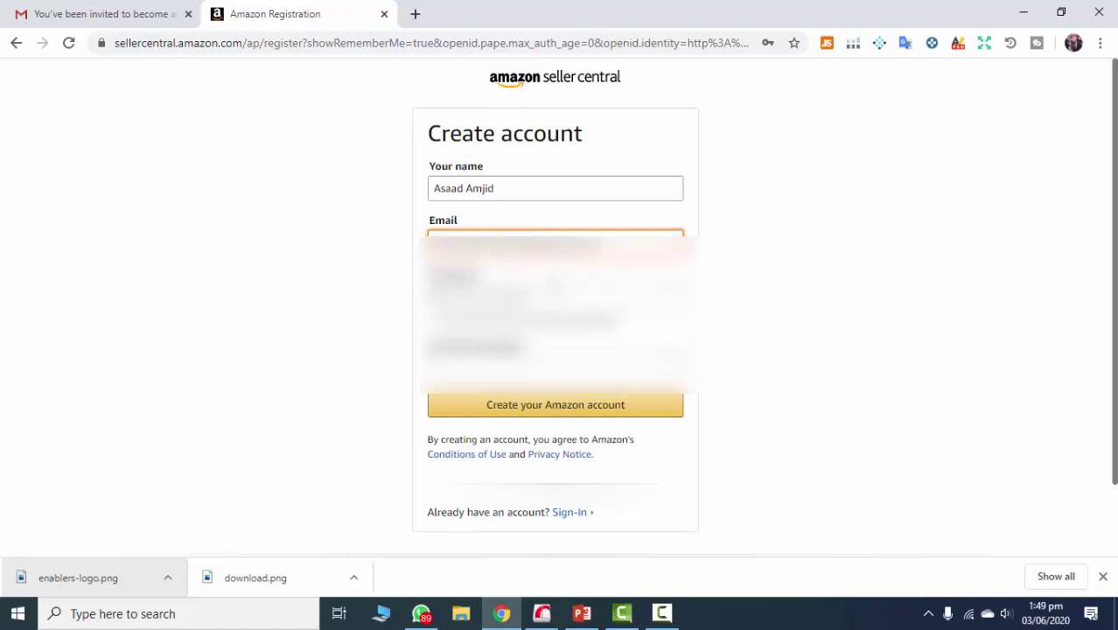
click(555, 298)
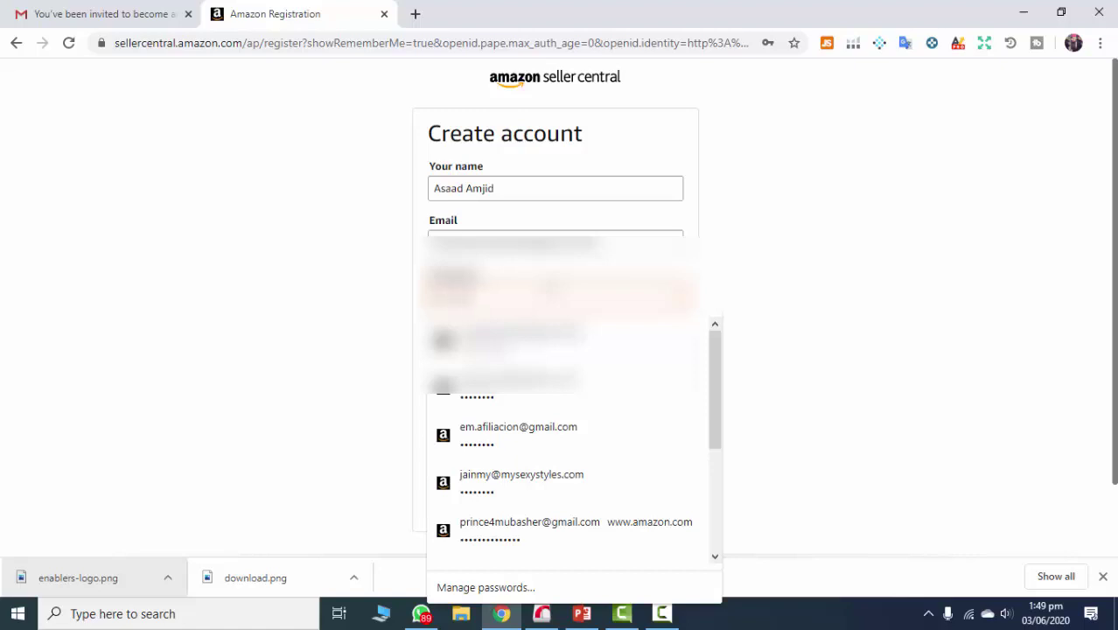
click(873, 260)
click(551, 367)
key(Escape)
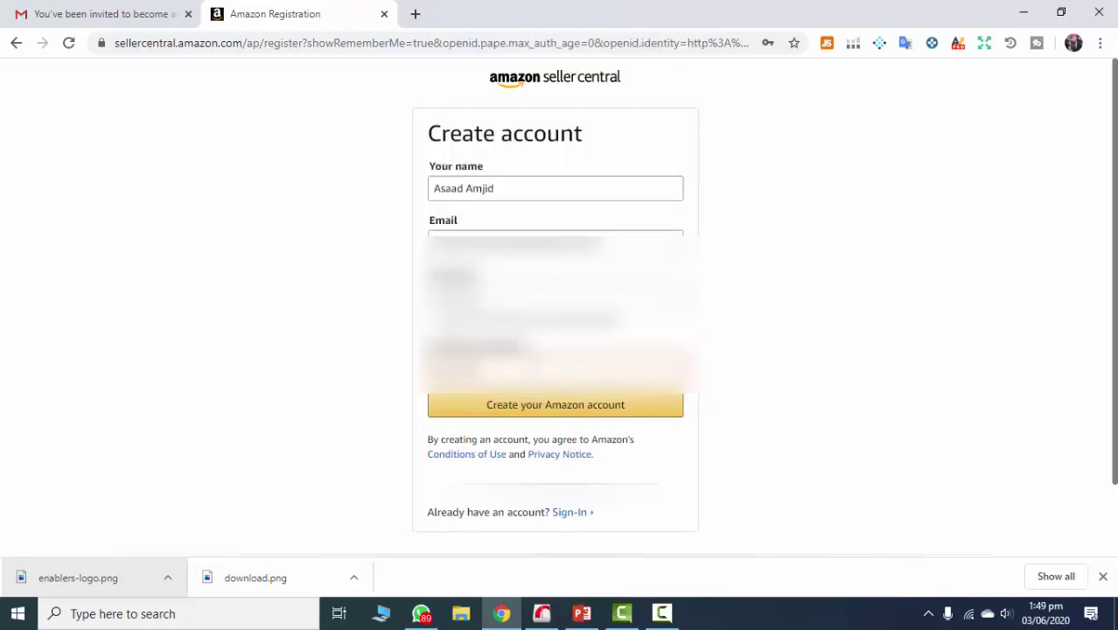
Step: Submit the registration, save the password in the browser, then check Gmail for the one-time code
click(583, 415)
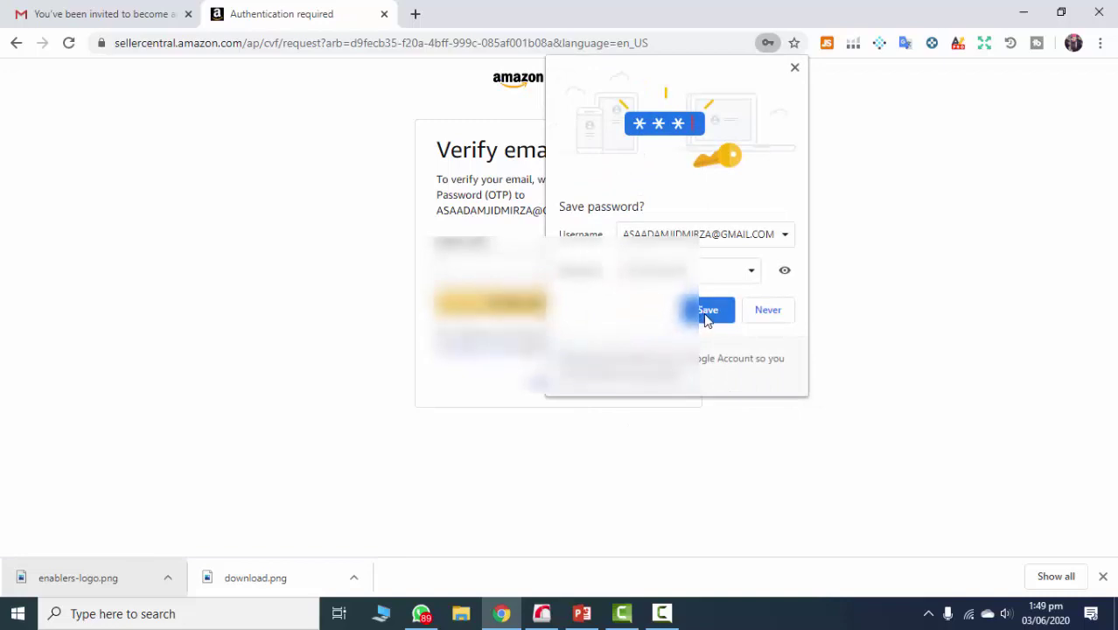
click(706, 317)
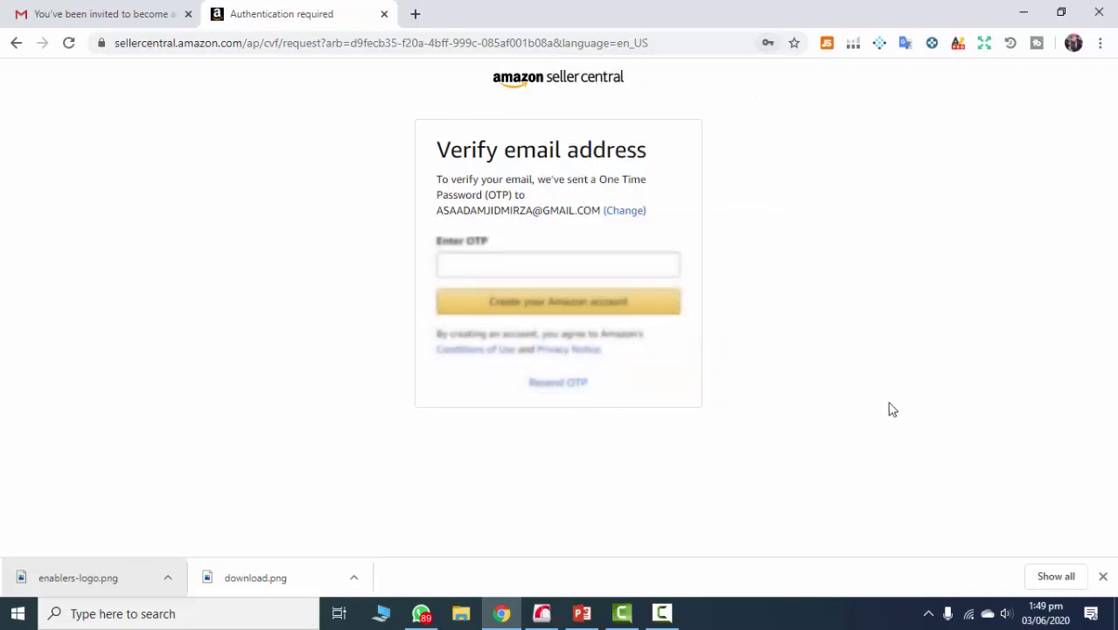
click(511, 265)
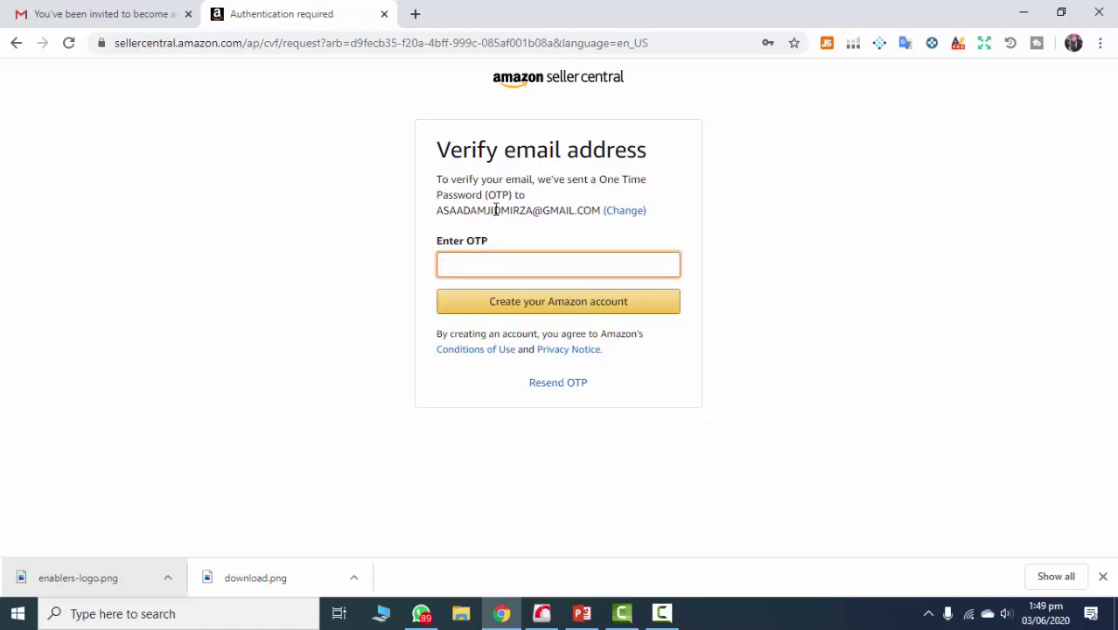
click(79, 12)
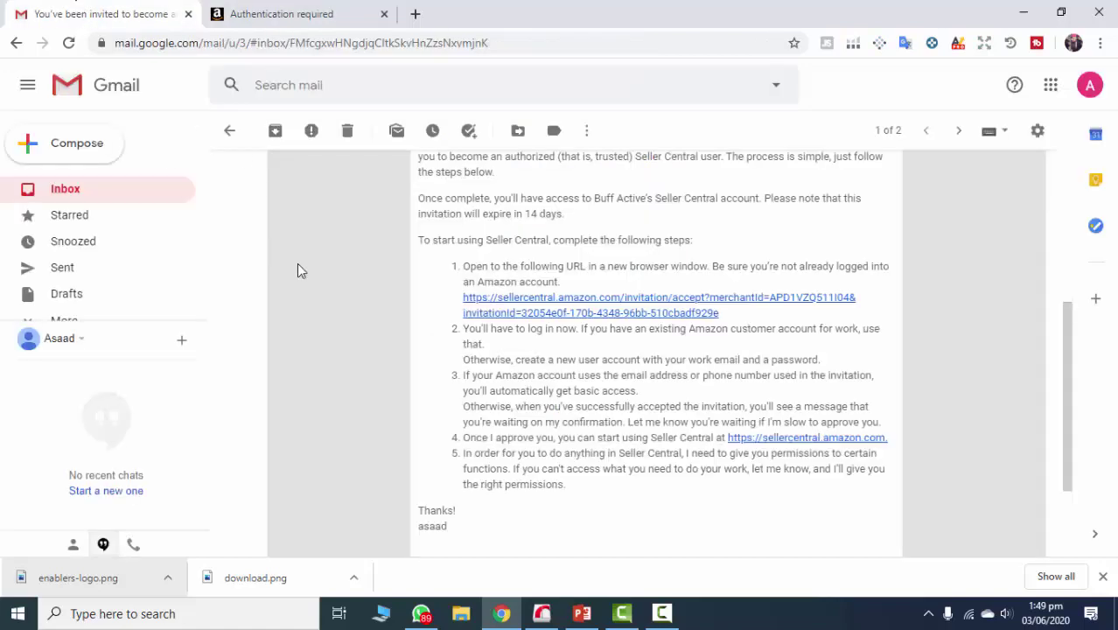
Step: Open Amazon's 'Verify your new Amazon account' email and select the one-time code
click(57, 188)
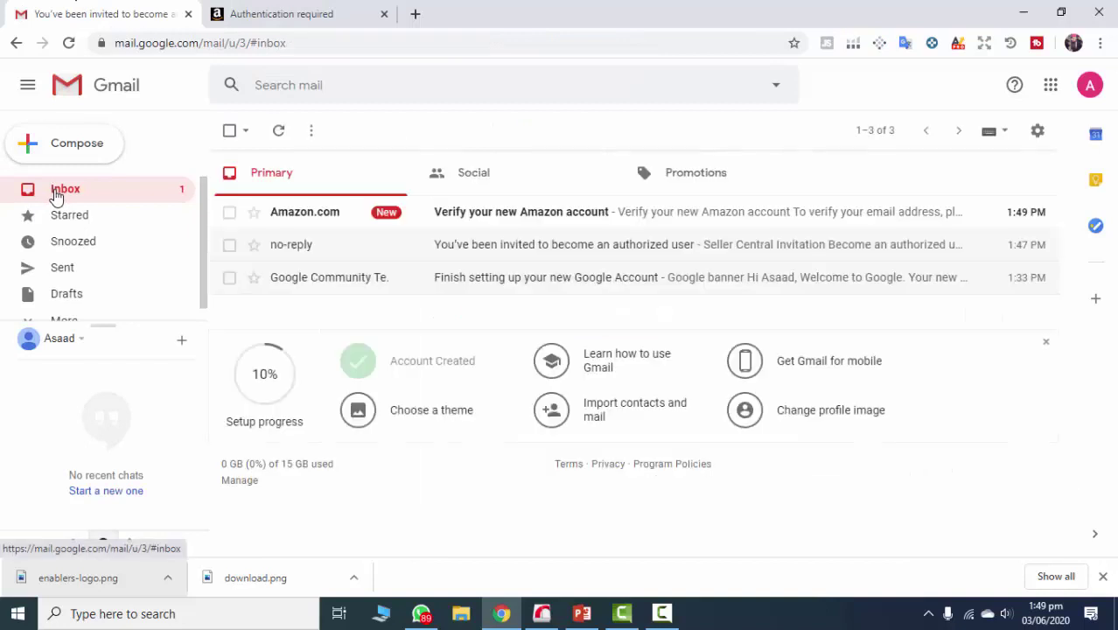
click(482, 220)
drag(514, 401, 451, 404)
click(500, 424)
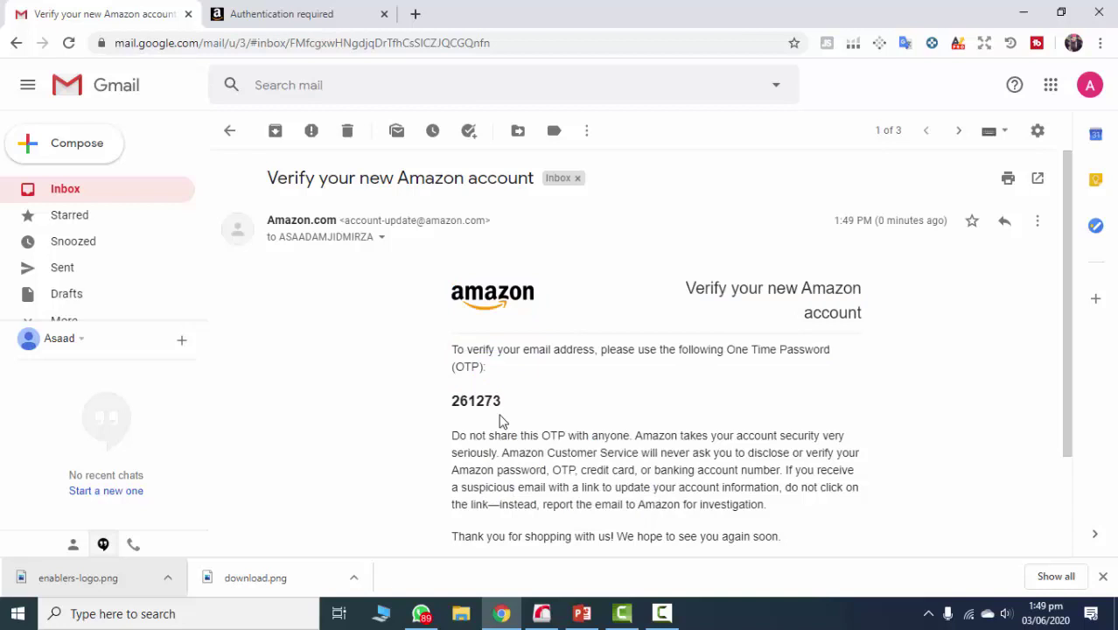
Step: Paste the code into the OTP field and submit, which returns an Invalid OTP error
click(269, 7)
right_click(562, 272)
click(603, 398)
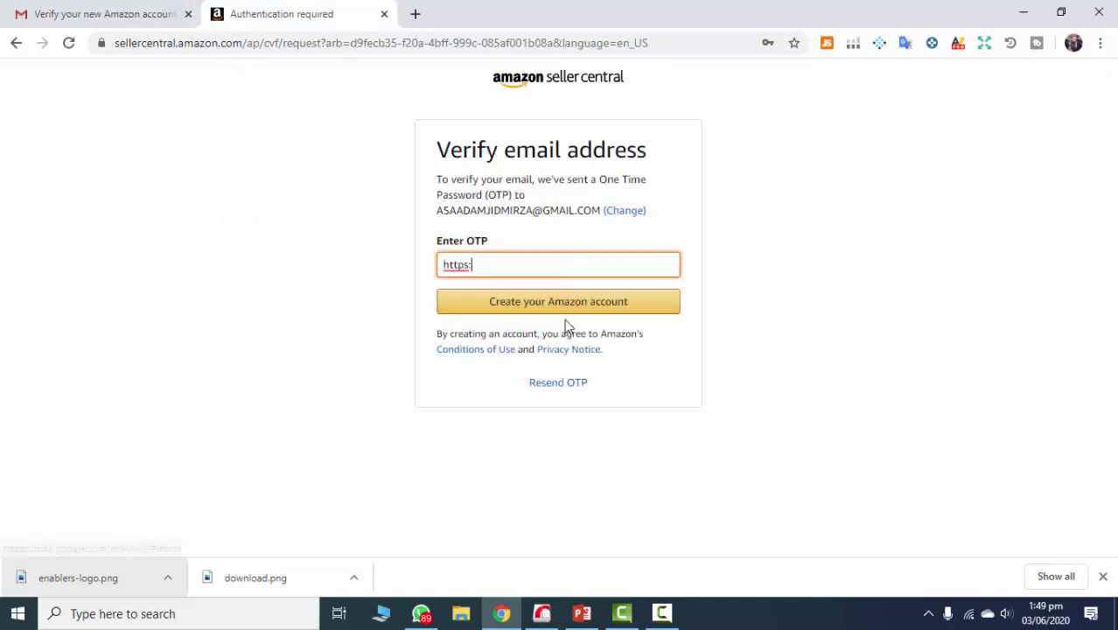
click(572, 305)
click(116, 16)
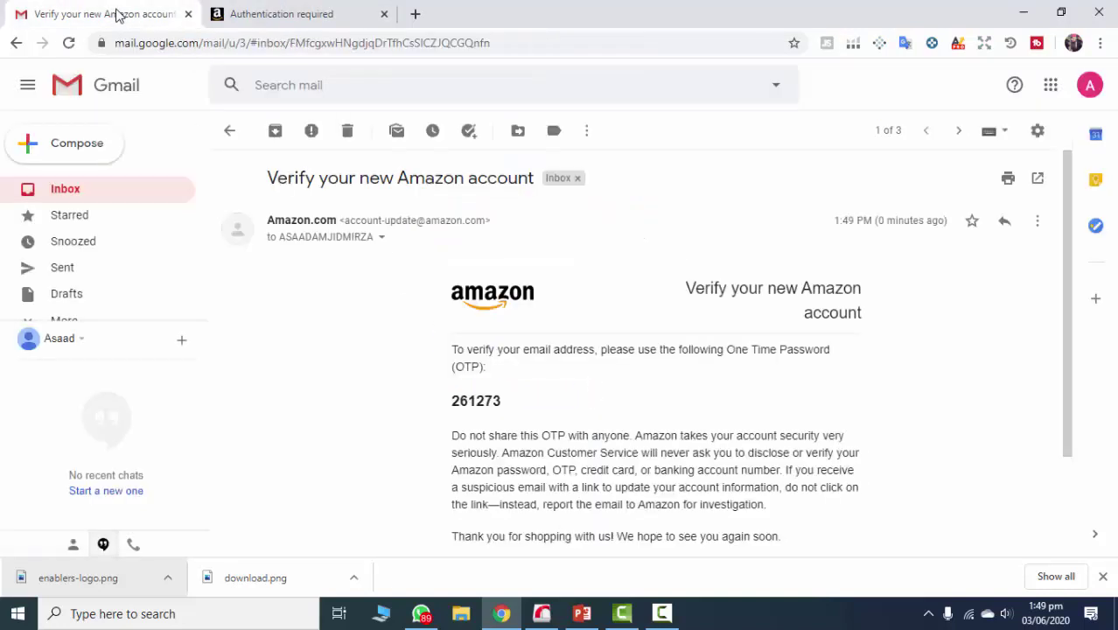
Step: Retype the one-time code from the email into the OTP field and submit to accept the invitation
click(239, 9)
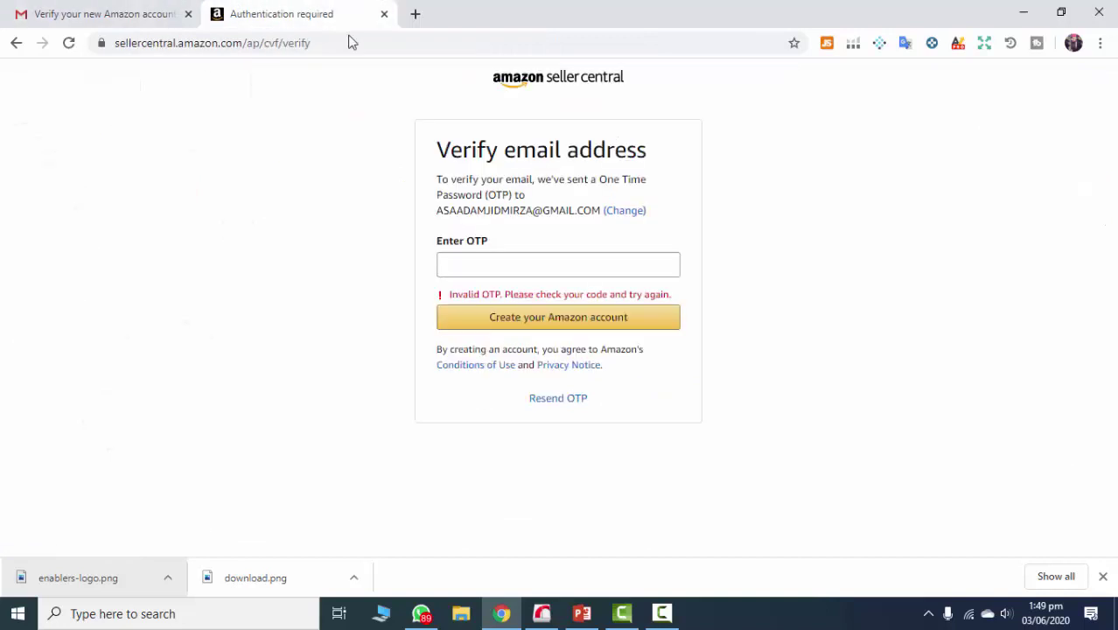
click(507, 264)
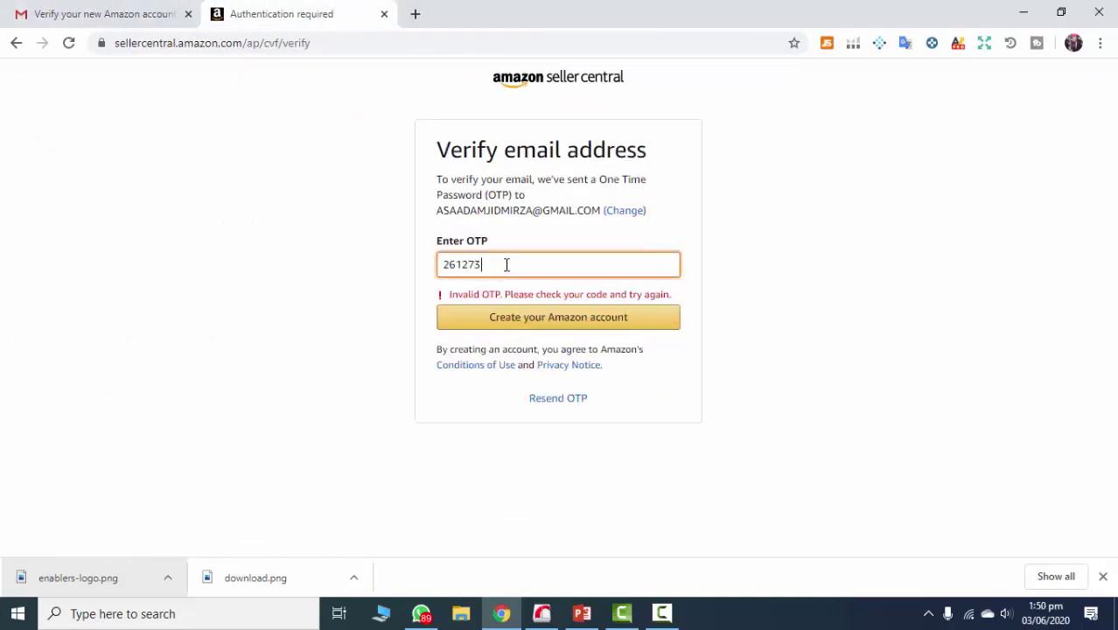
click(511, 318)
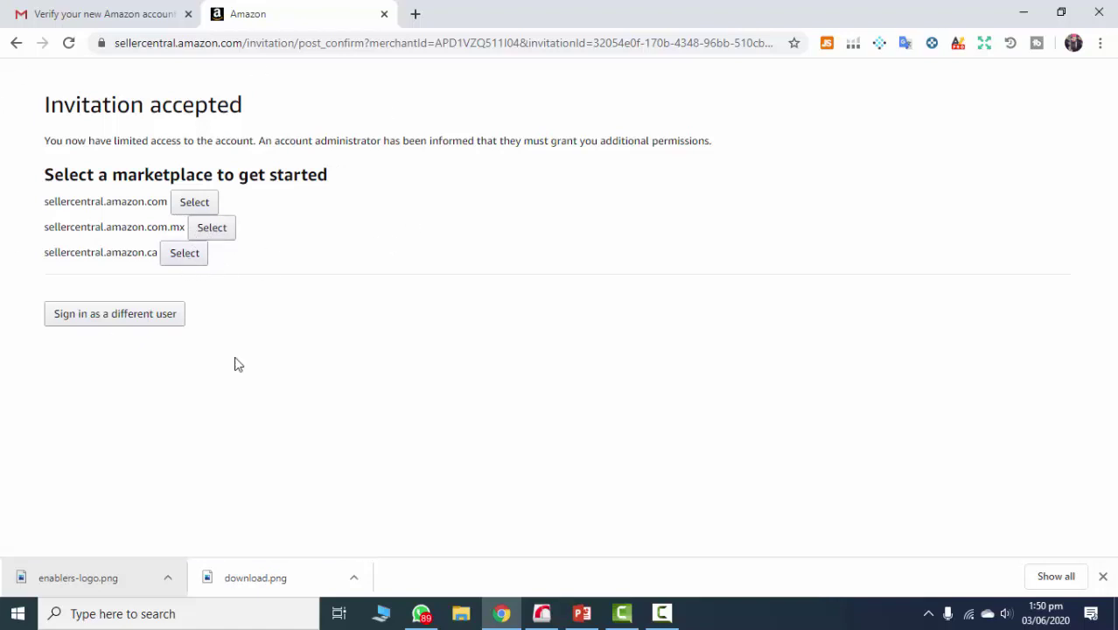
Step: Select the sellercentral.amazon.com marketplace and start Two-Step Verification enrolment
click(199, 208)
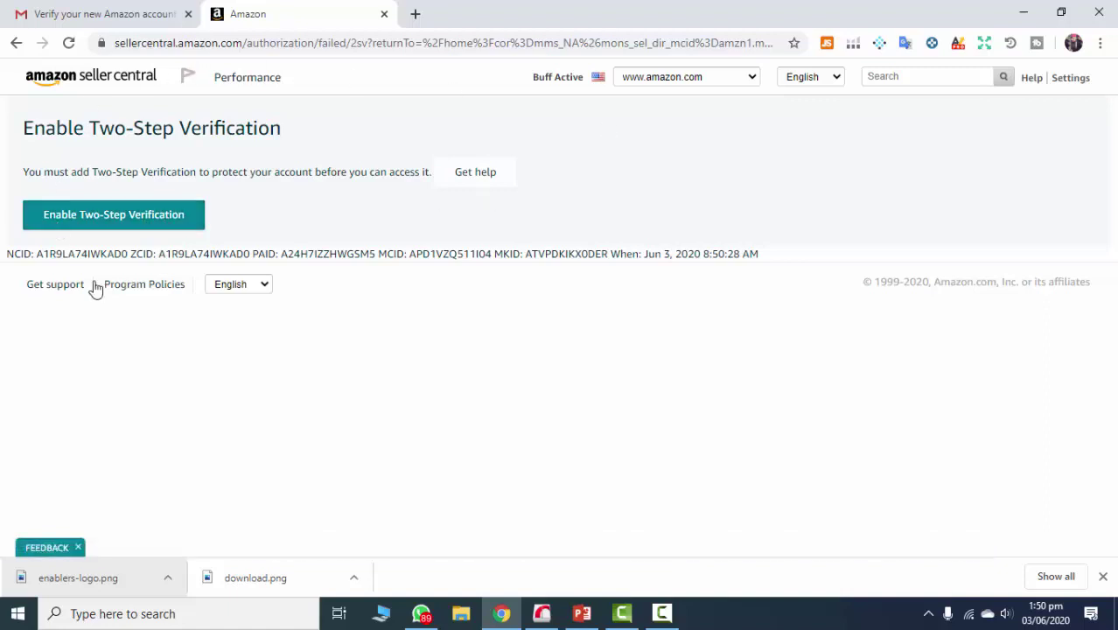
click(125, 220)
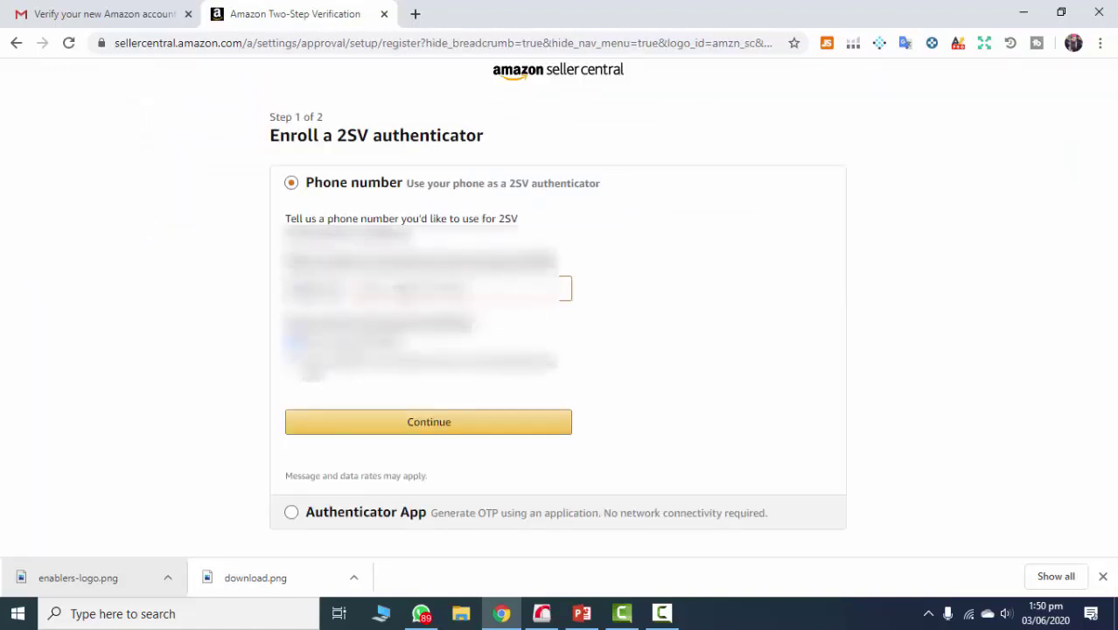
Step: Register the phone number with Pakistan +92 country code for two-step verification and submit the received OTP
click(367, 287)
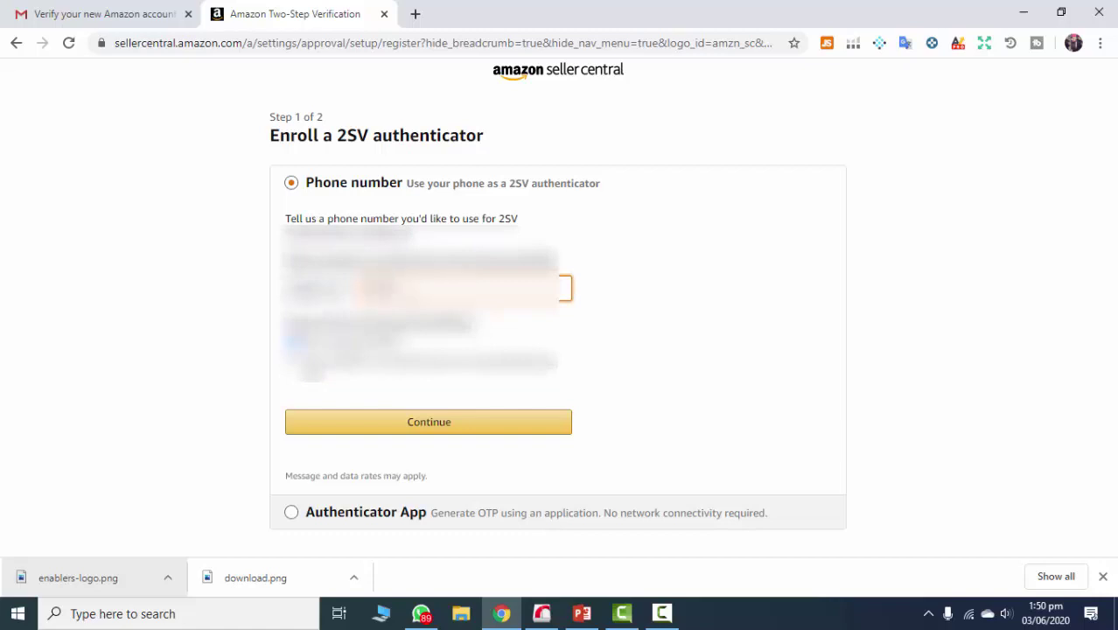
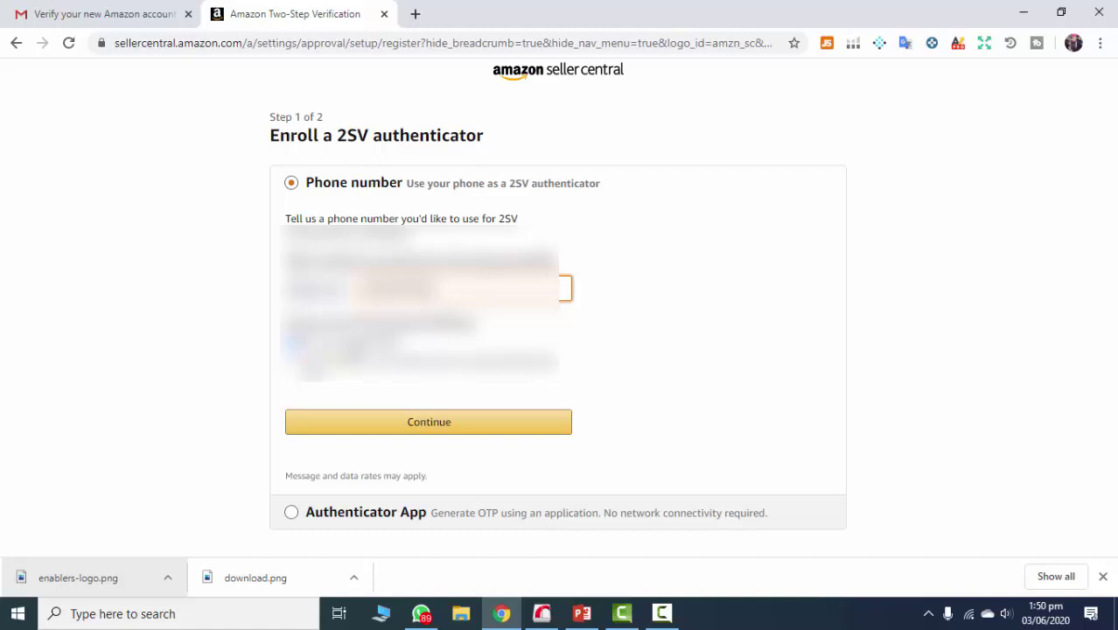
click(315, 288)
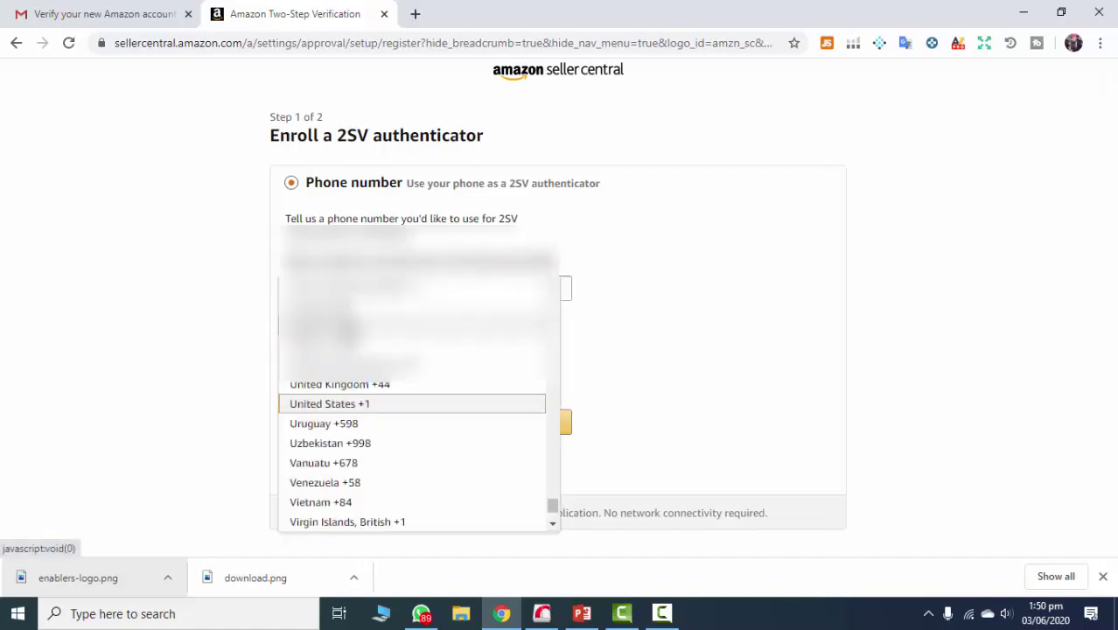
key(p)
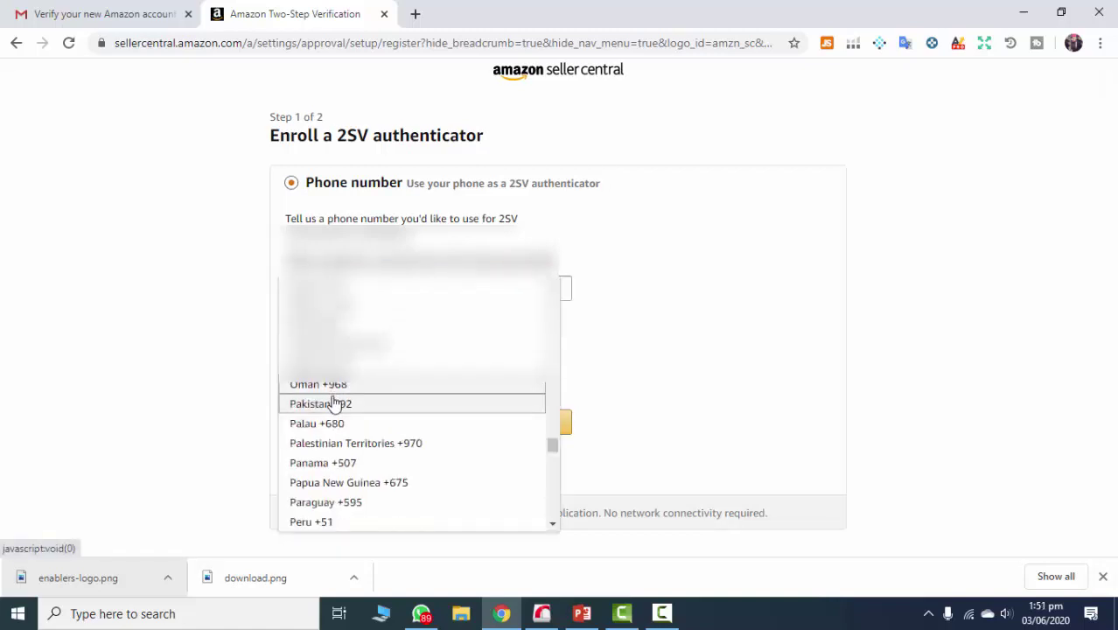
click(335, 403)
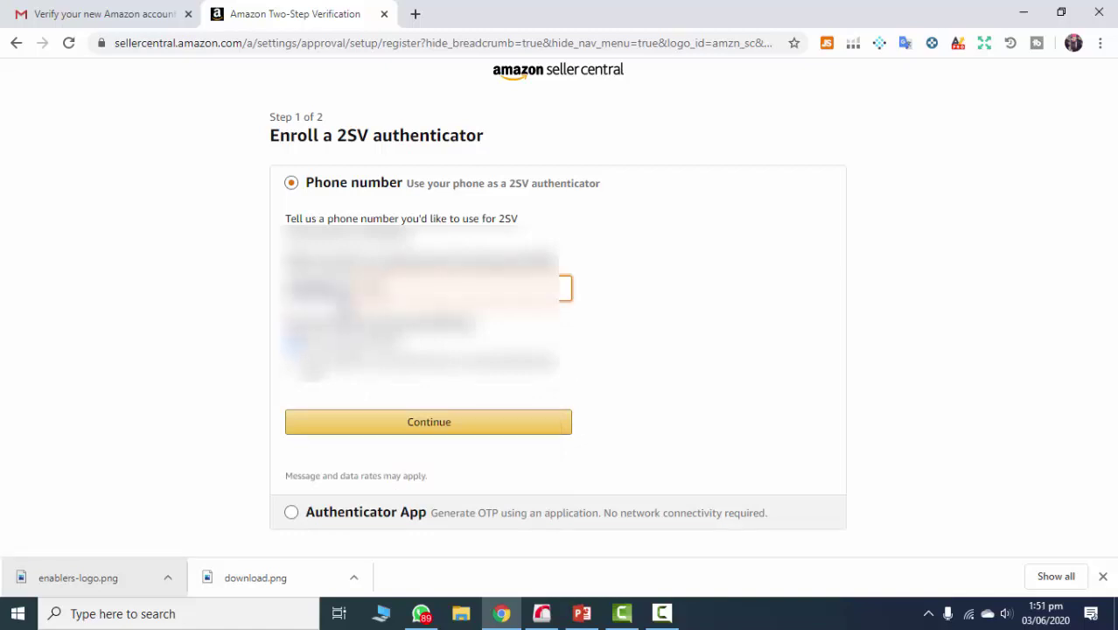
text(300)
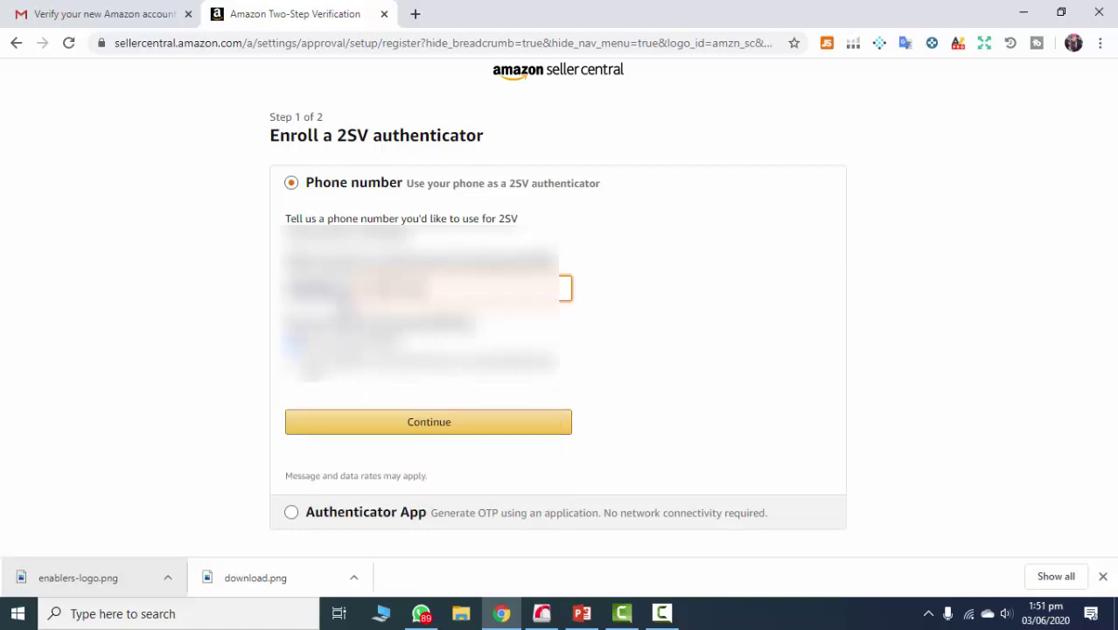
click(413, 424)
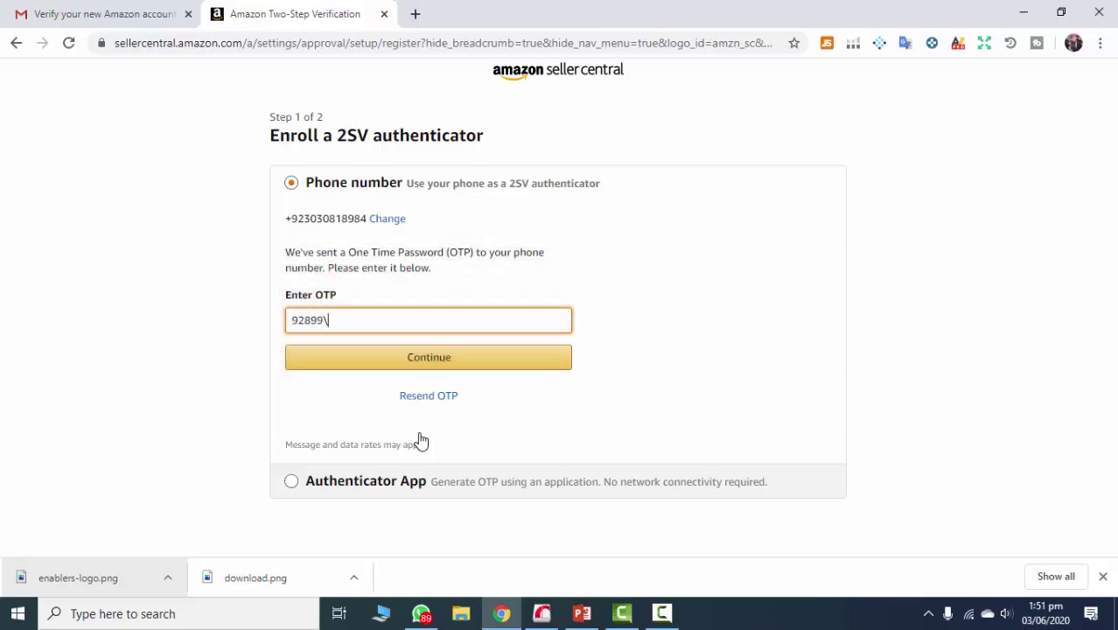
click(417, 359)
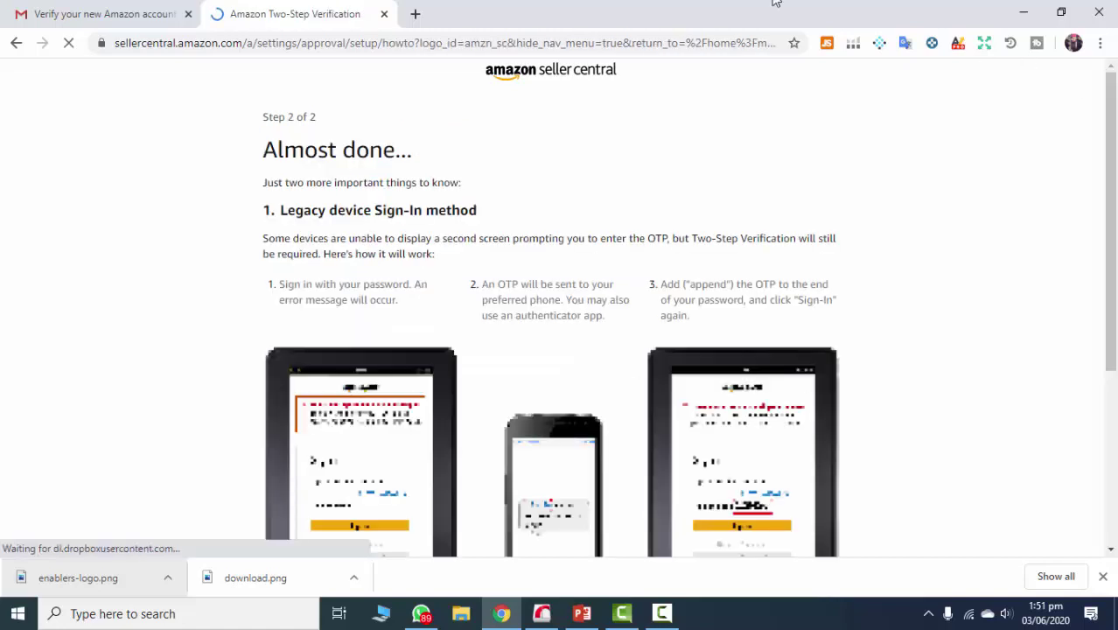
Step: Turn on two-step verification with 'Don't require OTP on this browser' ticked
scroll(450, 263, down, 4)
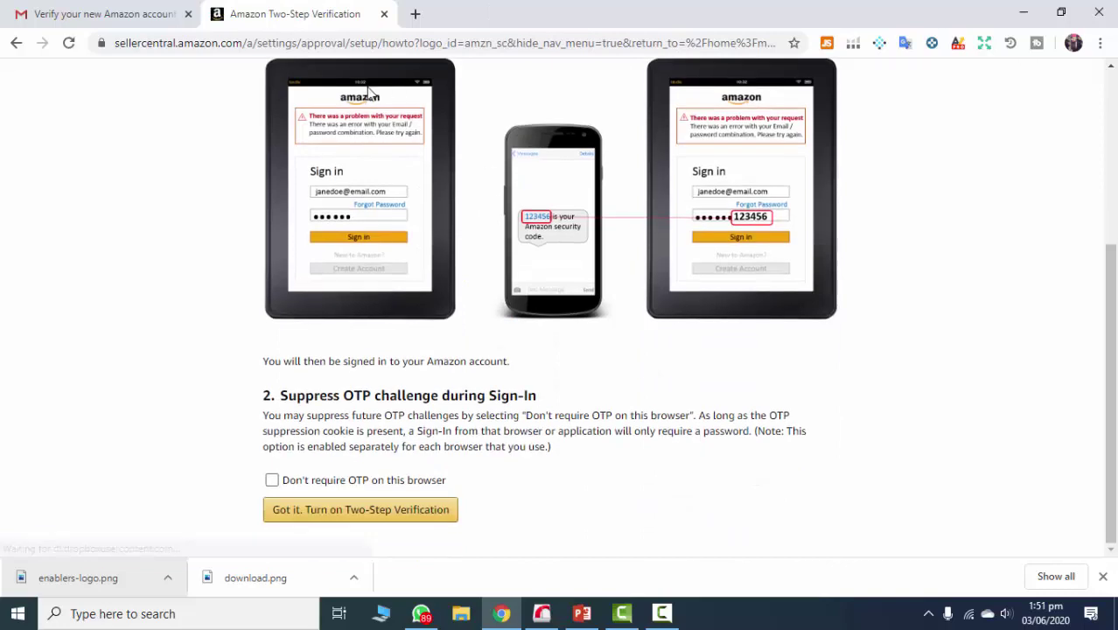
click(302, 510)
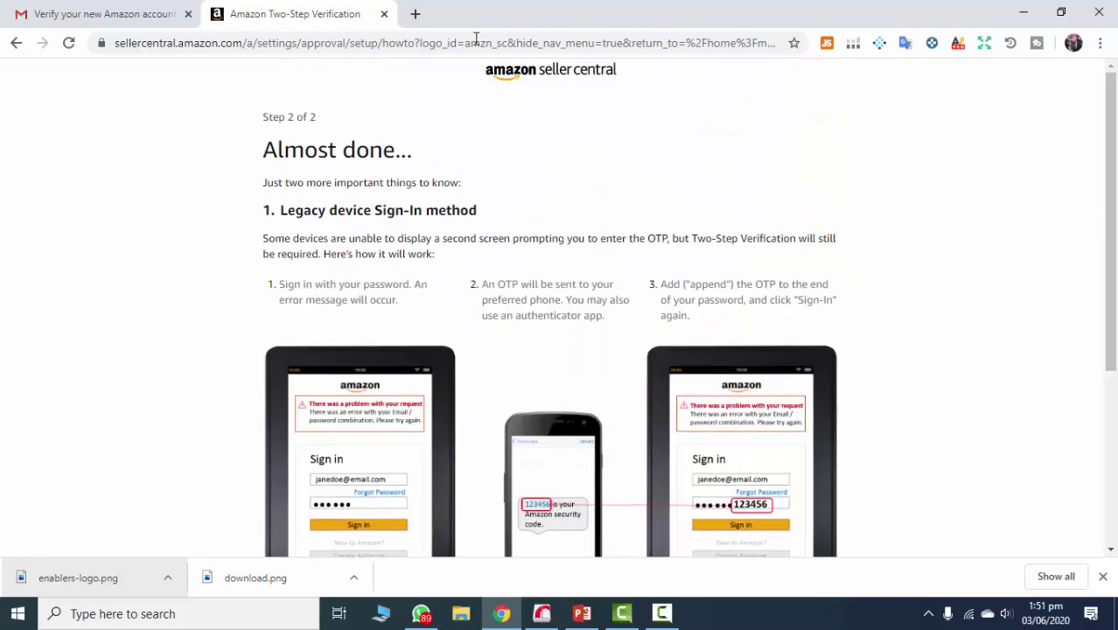
scroll(319, 219, down, 3)
scroll(612, 218, up, 3)
scroll(337, 171, down, 3)
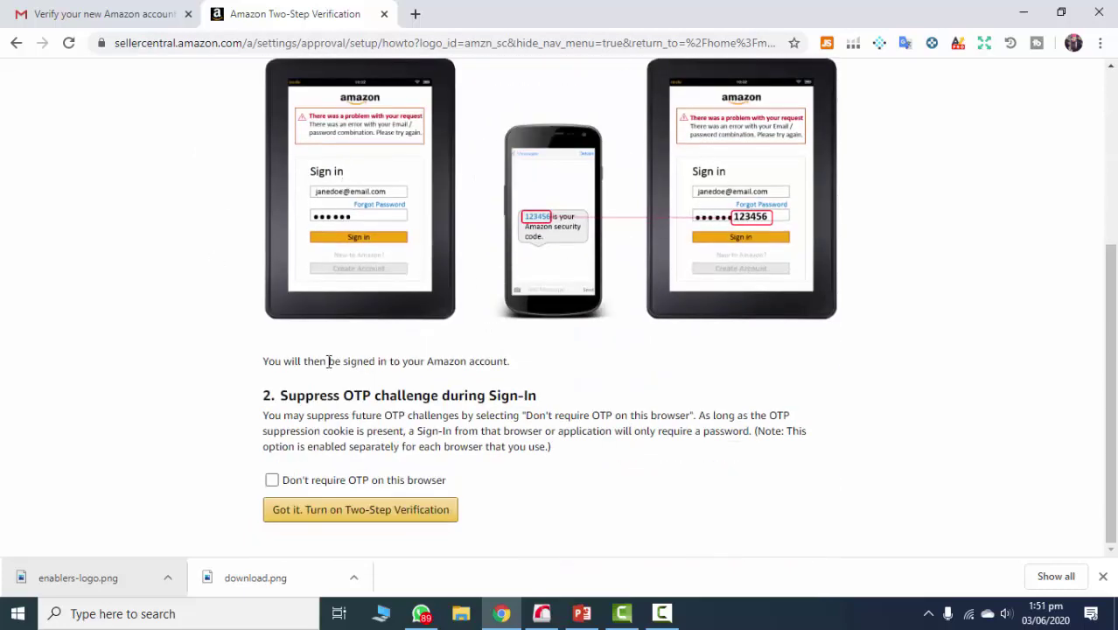
click(322, 480)
click(345, 519)
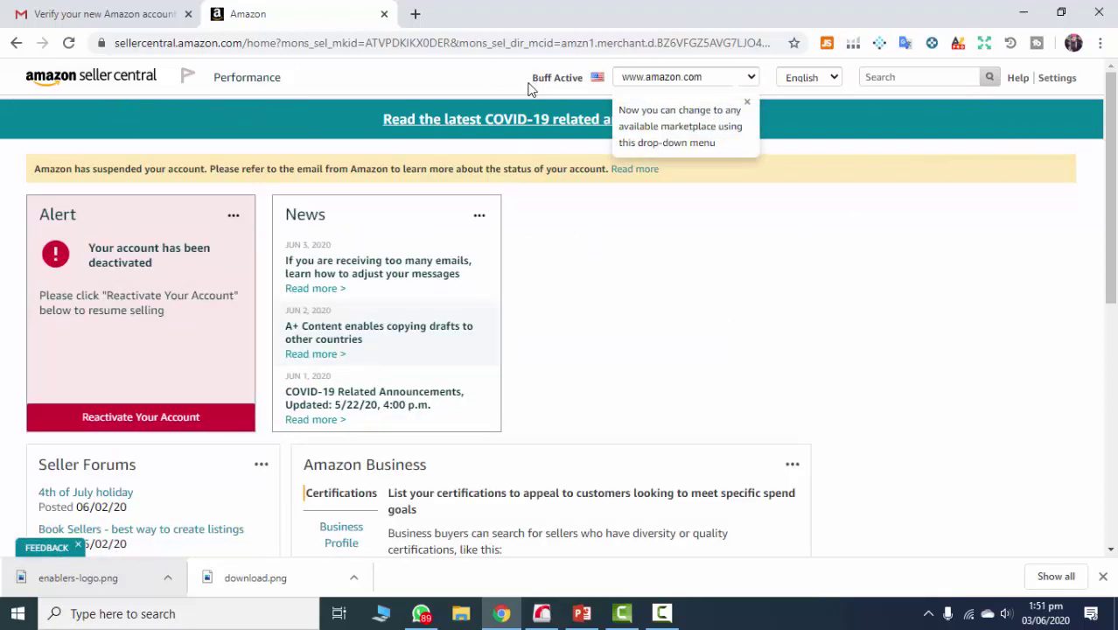
Step: Highlight the store name Buff Active on the full dashboard and bring up the Settings menu
drag(529, 84, 560, 87)
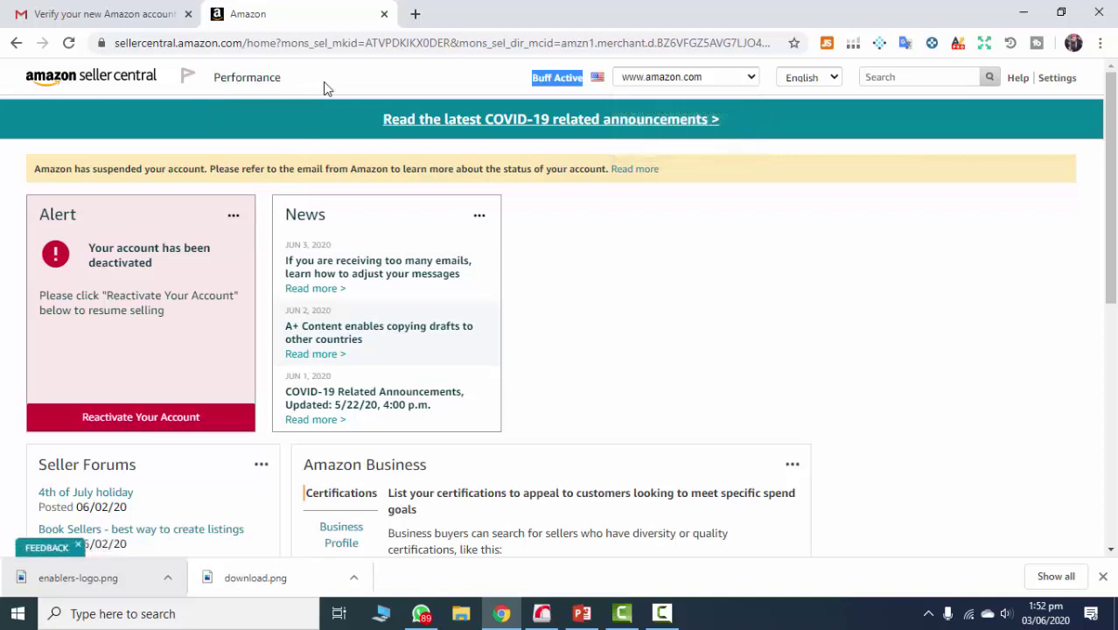
mouse_move(262, 79)
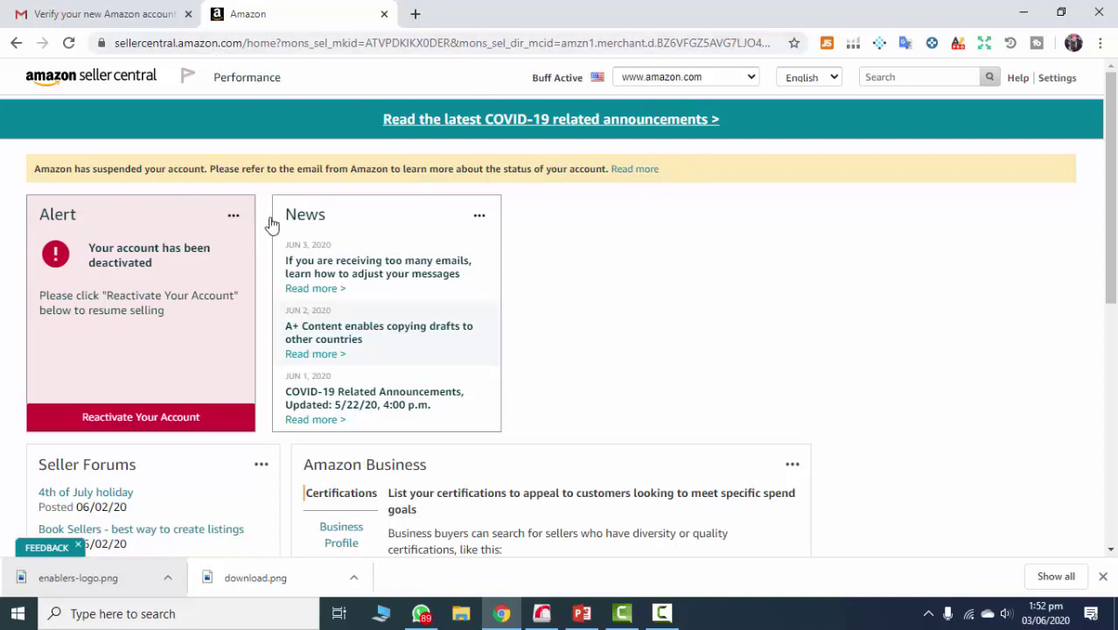
drag(523, 79, 591, 83)
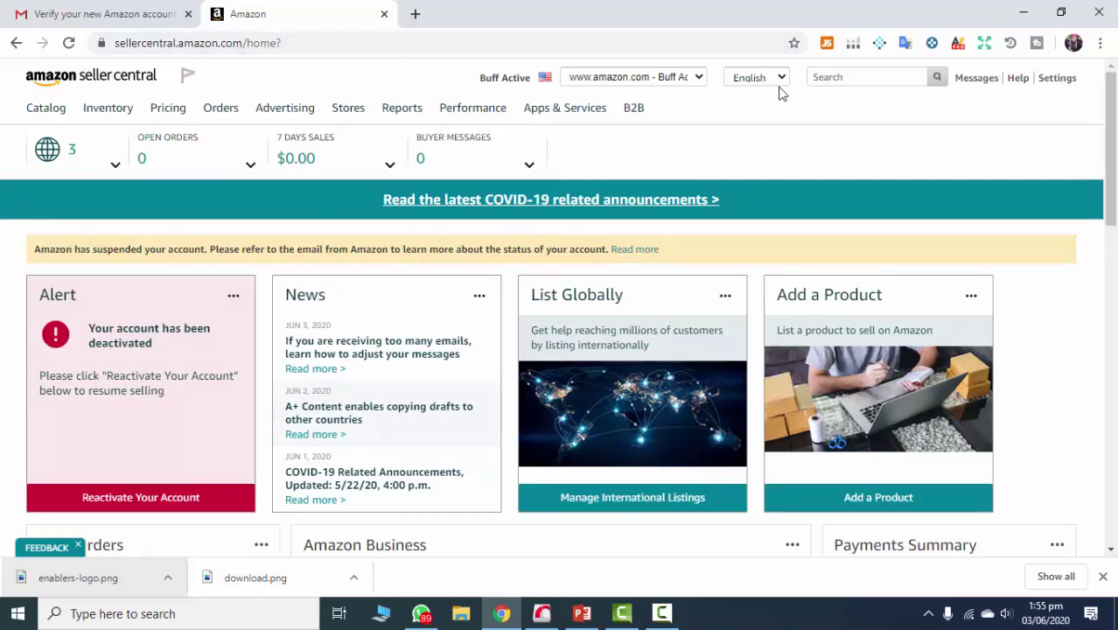
mouse_move(1050, 89)
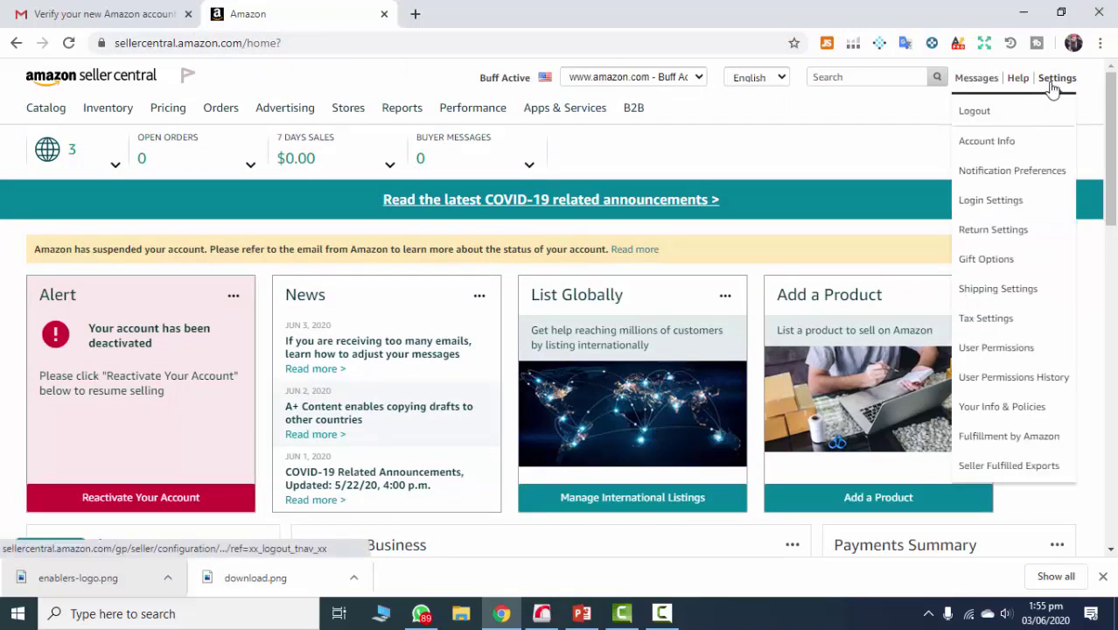
Step: Go to Settings > User Permissions and open Manage Permissions for the invited user
mouse_move(1057, 77)
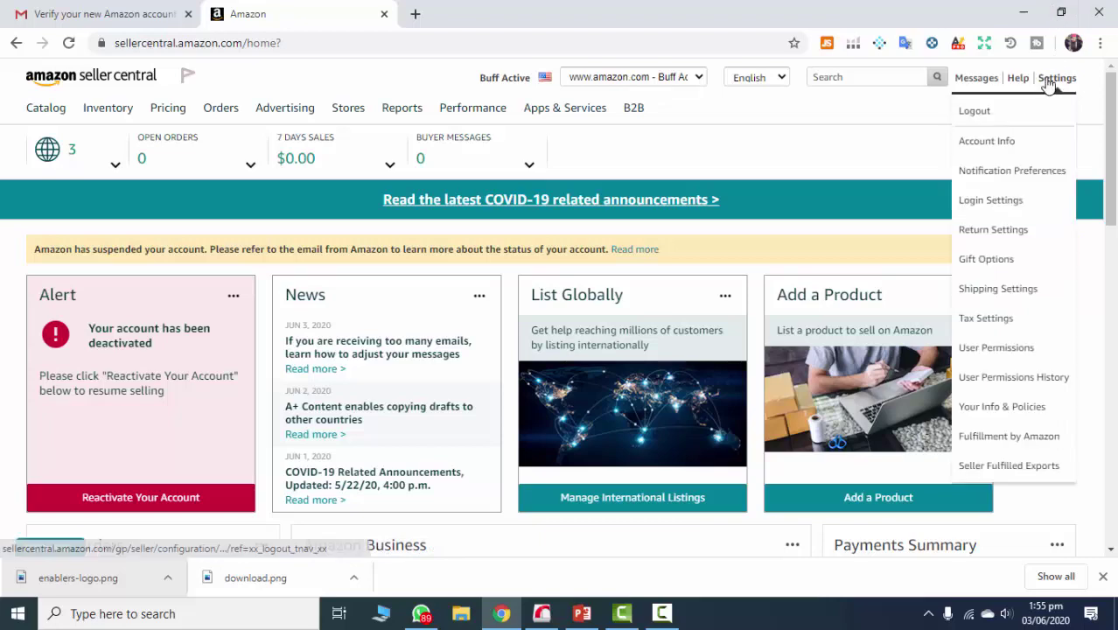
click(1004, 349)
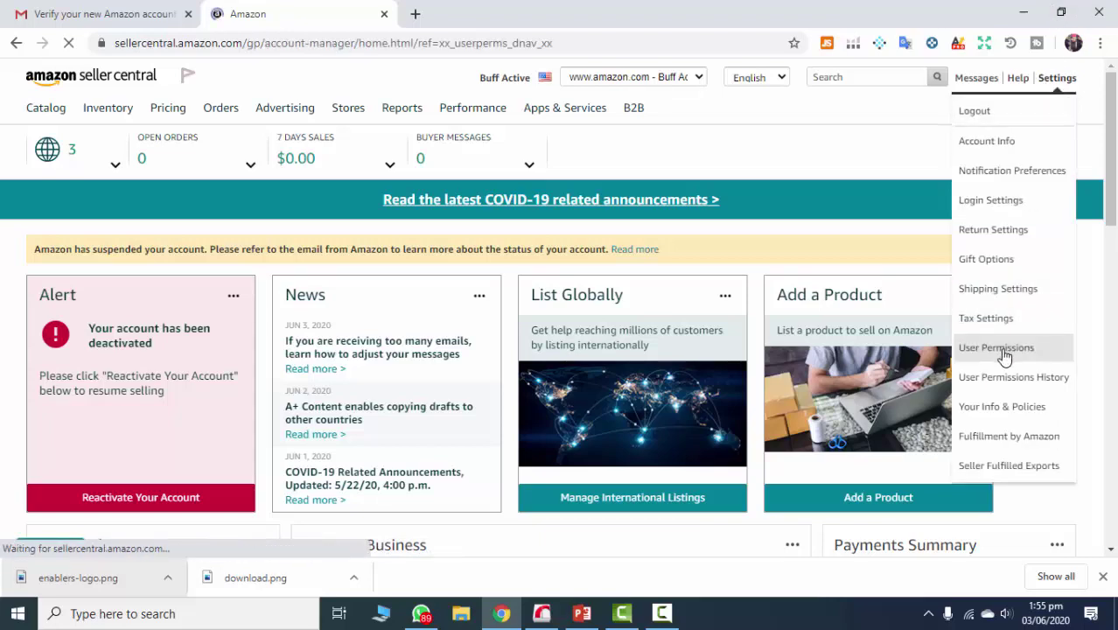
scroll(612, 218, down, 7)
scroll(616, 236, down, 6)
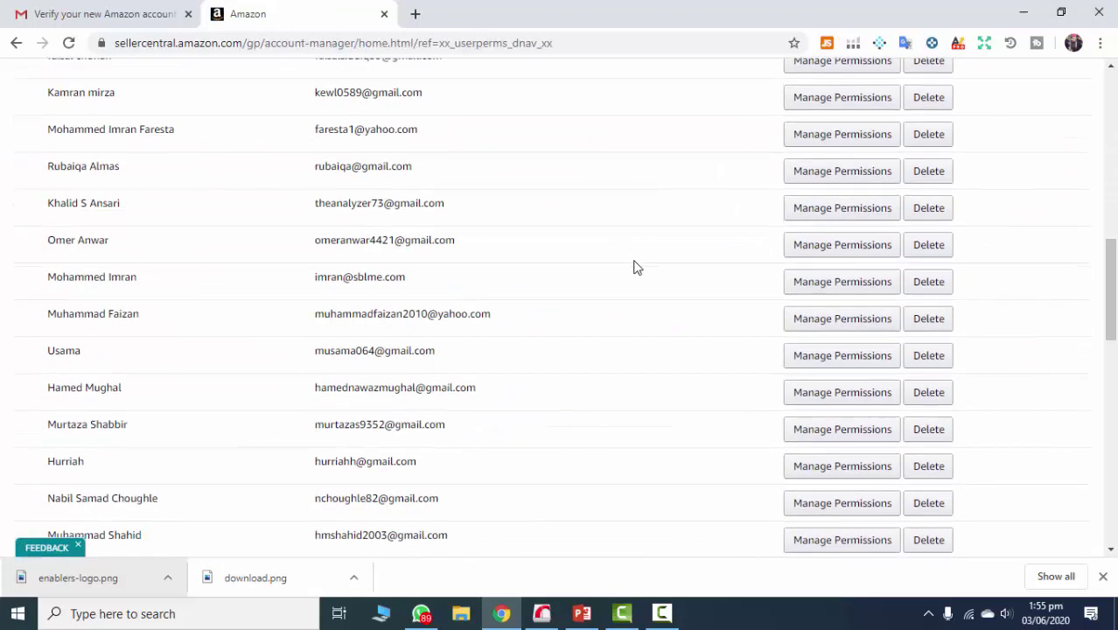
scroll(138, 407, down, 8)
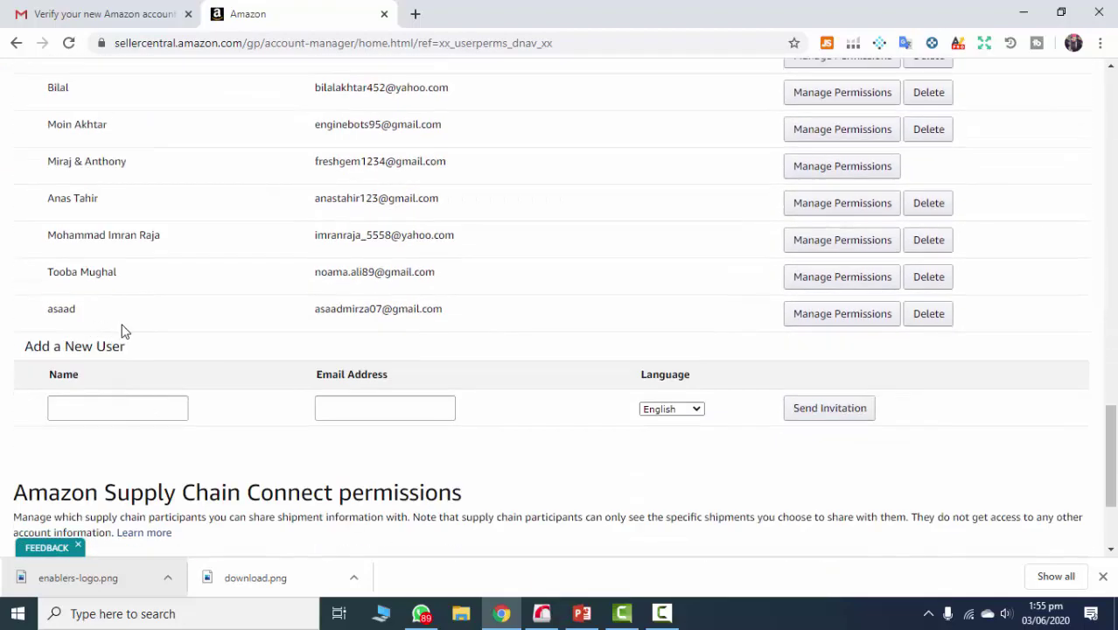
scroll(200, 301, up, 2)
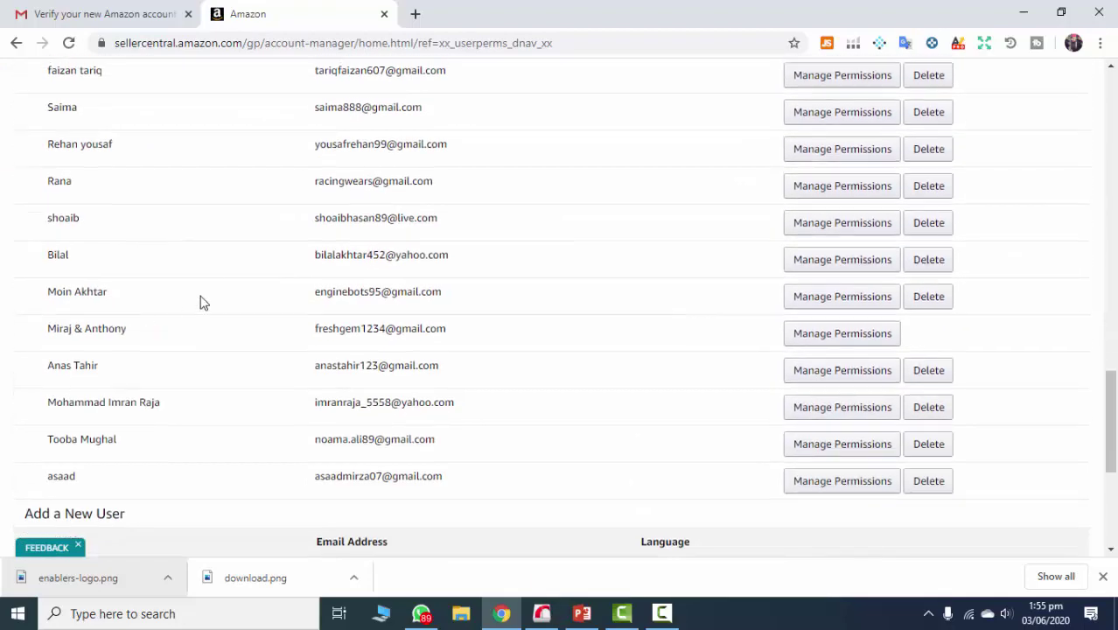
scroll(199, 302, up, 4)
scroll(200, 301, up, 6)
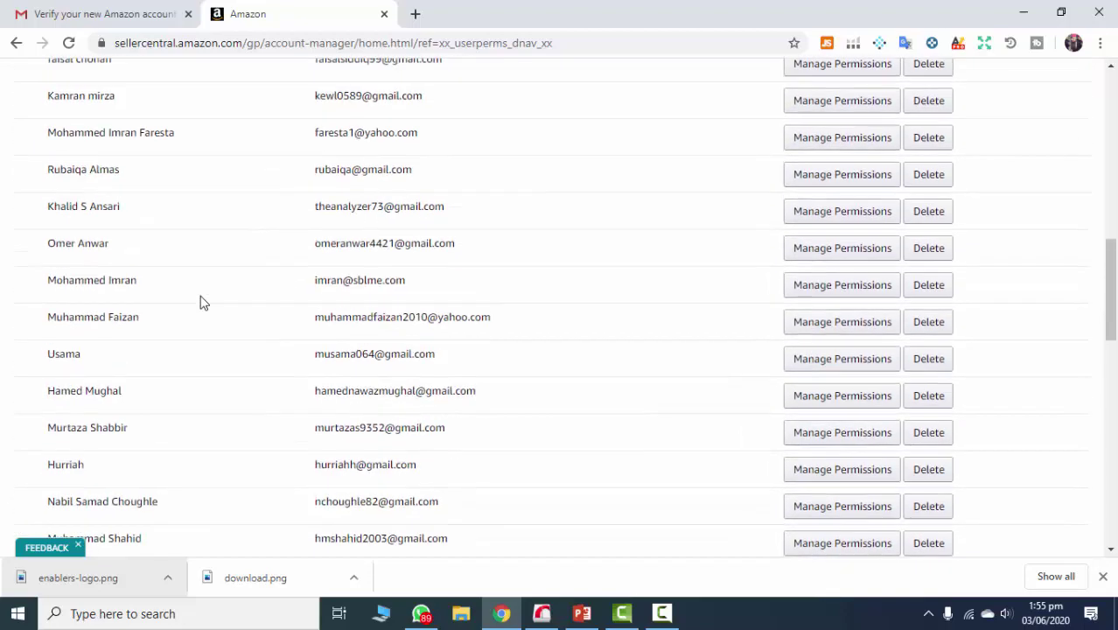
scroll(199, 302, up, 4)
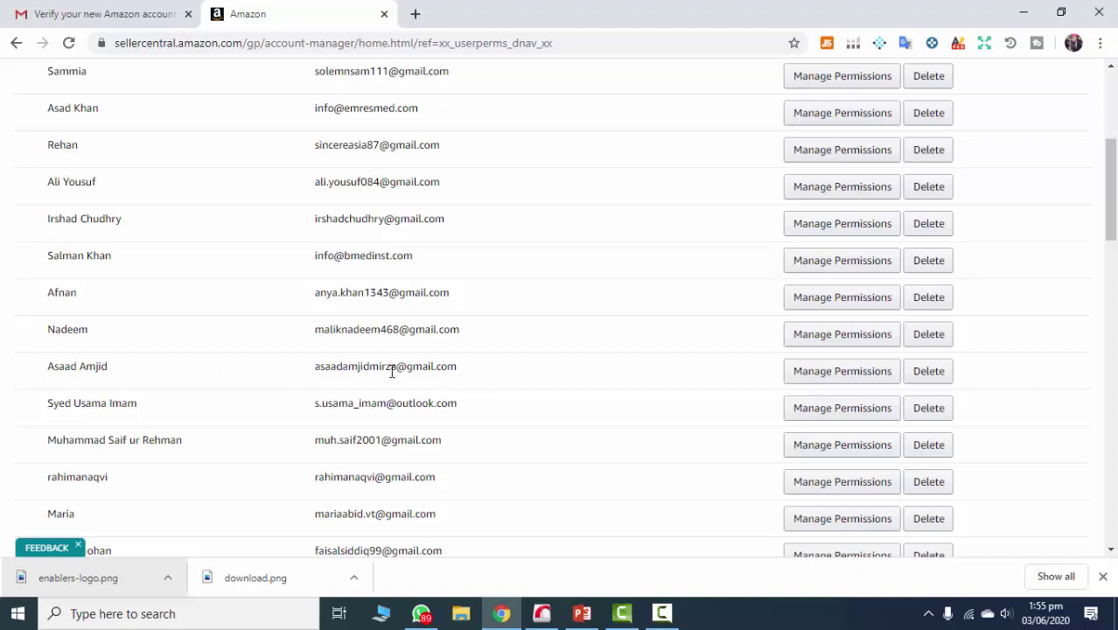
click(831, 382)
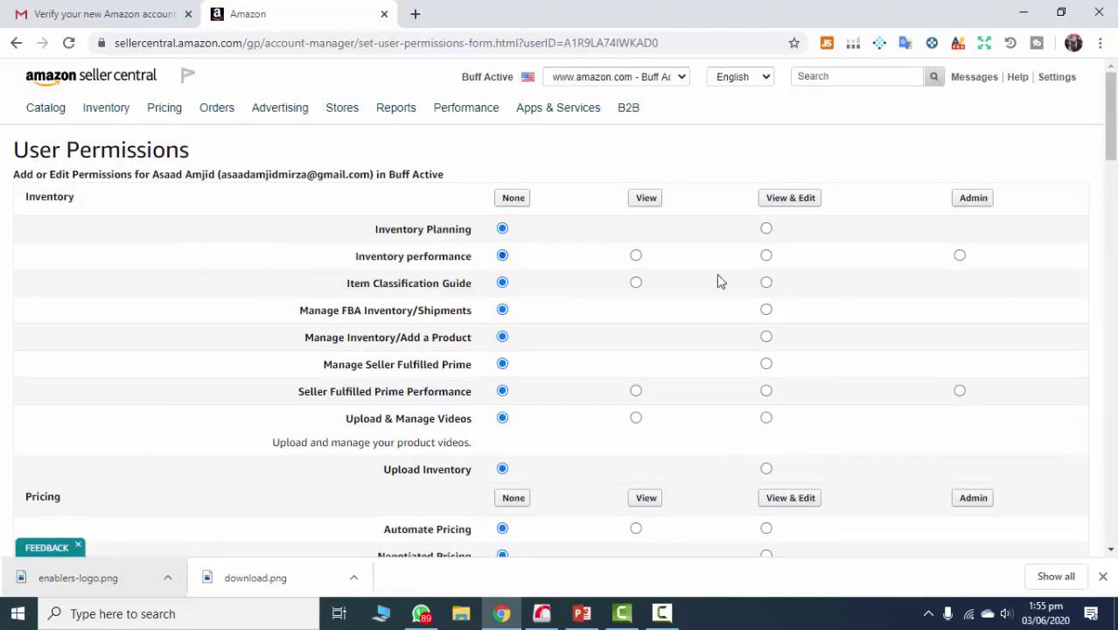
Step: Scroll through the invited user's permission form down to Manage Orders and back to the top
scroll(706, 295, down, 2)
scroll(703, 292, up, 2)
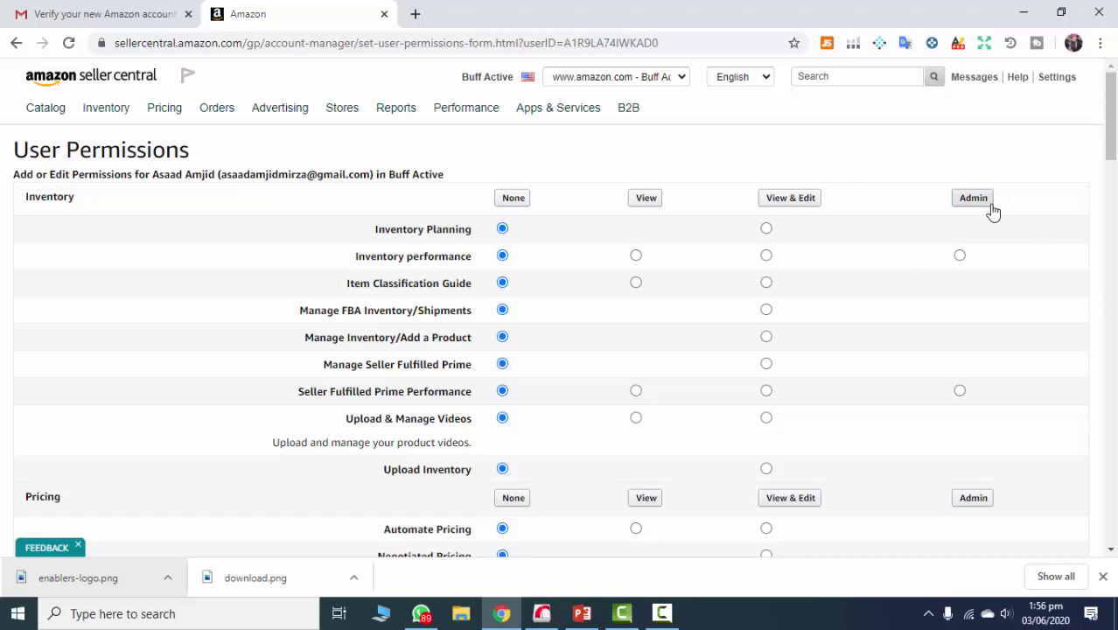
scroll(700, 429, down, 1)
scroll(672, 439, down, 7)
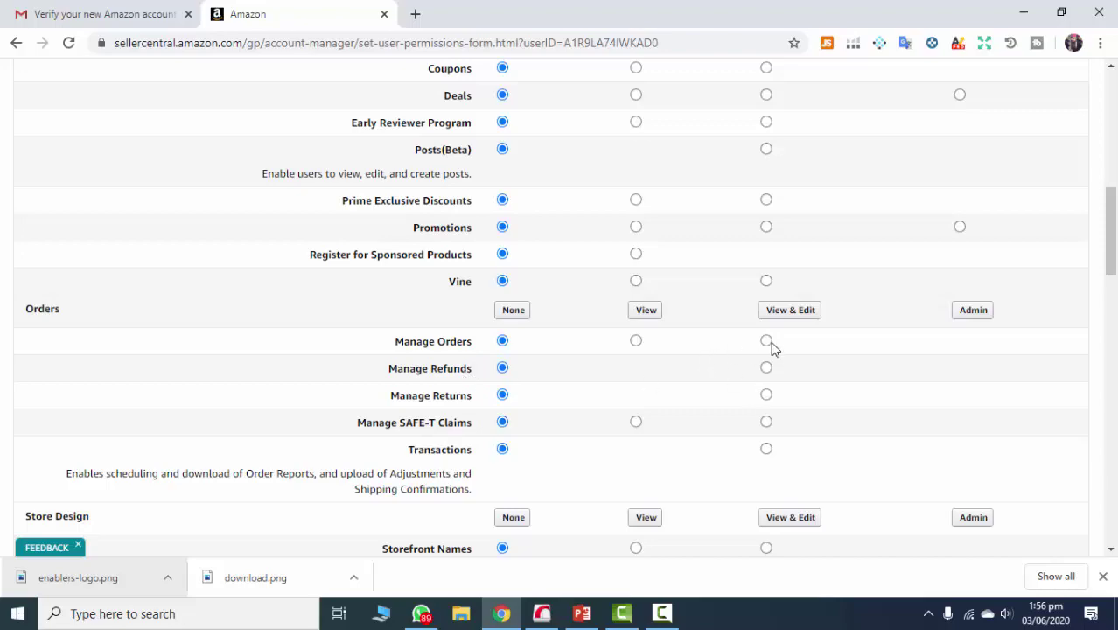
scroll(674, 379, up, 6)
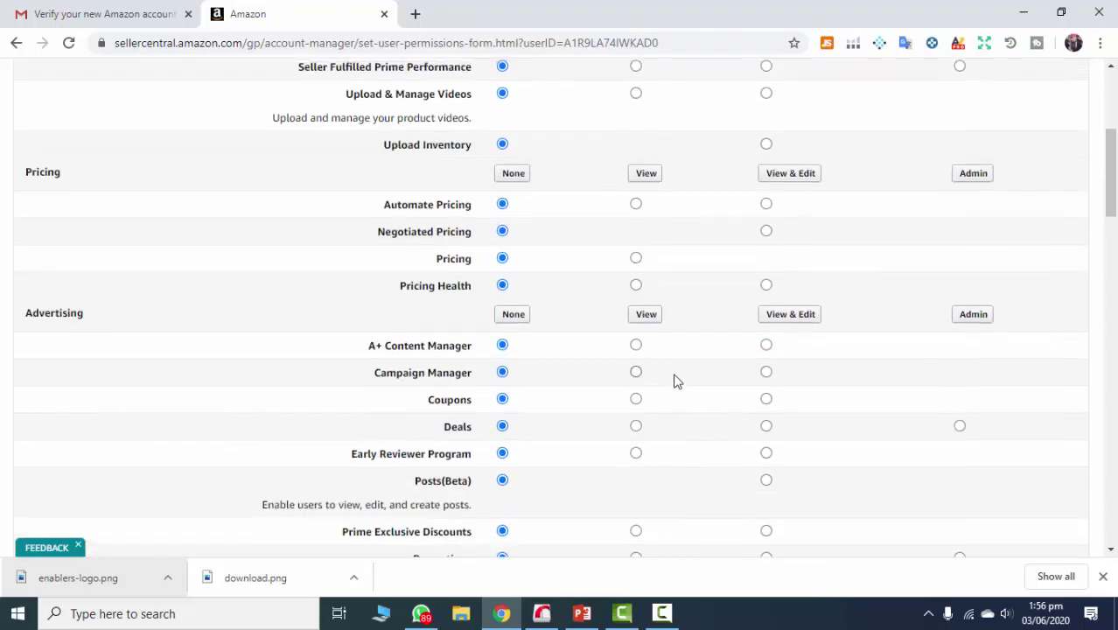
scroll(673, 380, down, 4)
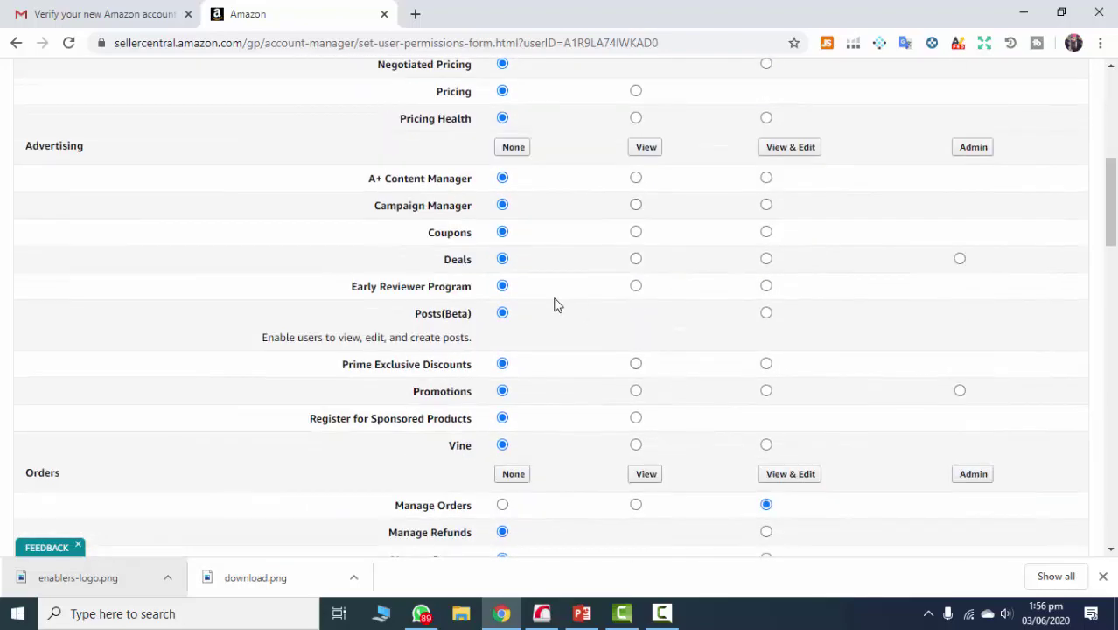
scroll(769, 216, up, 6)
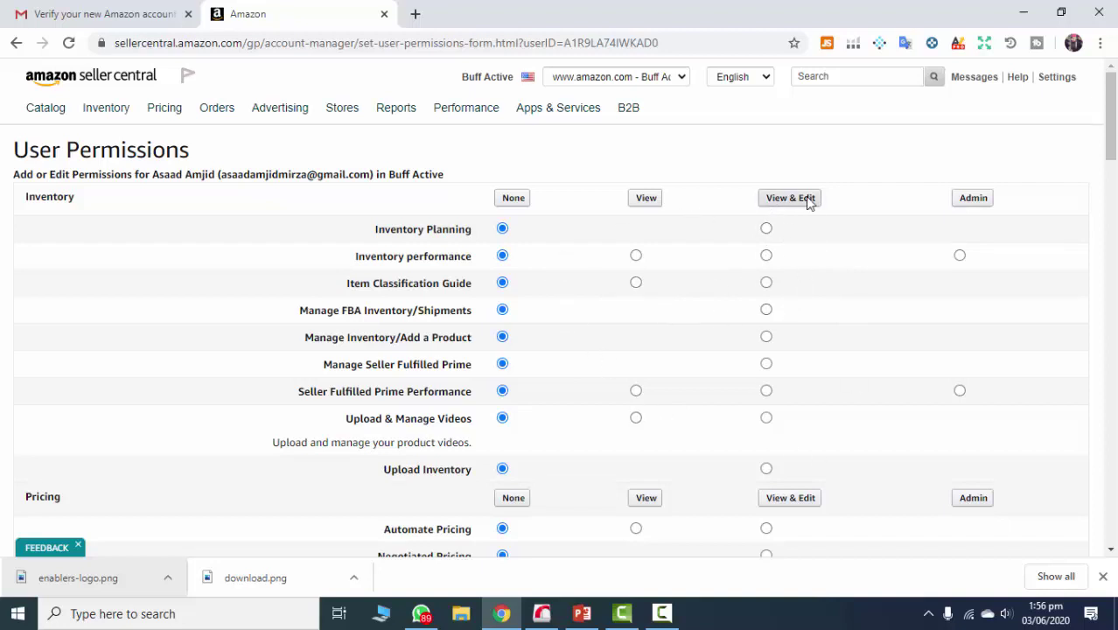
Step: Raise all Inventory and Advertising permissions to their highest access level
click(973, 198)
scroll(986, 302, down, 2)
scroll(963, 252, up, 2)
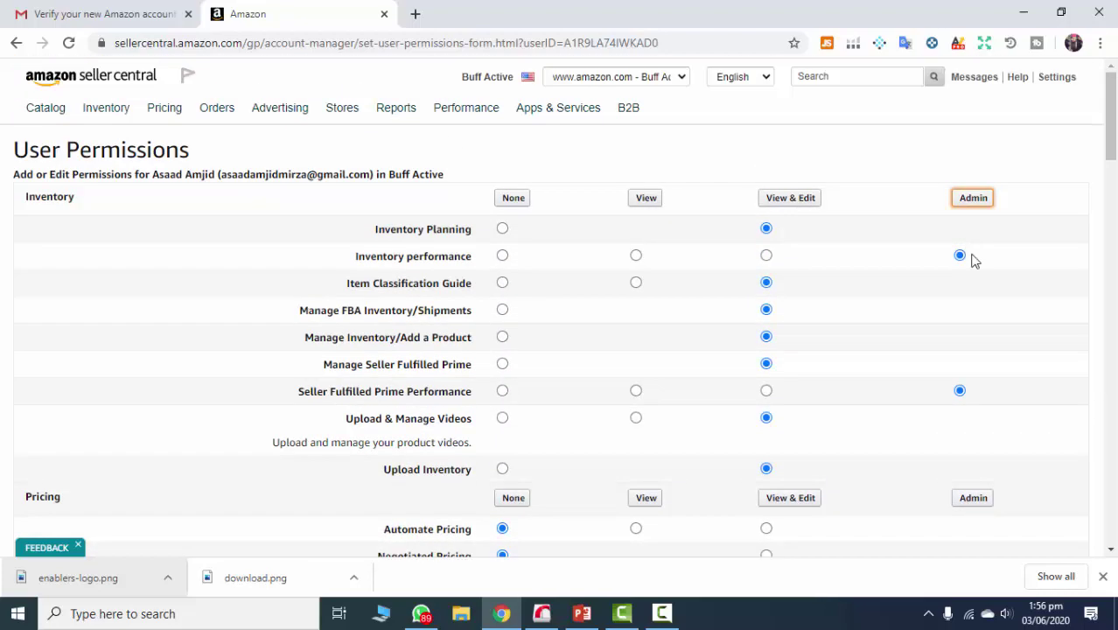
scroll(975, 261, down, 5)
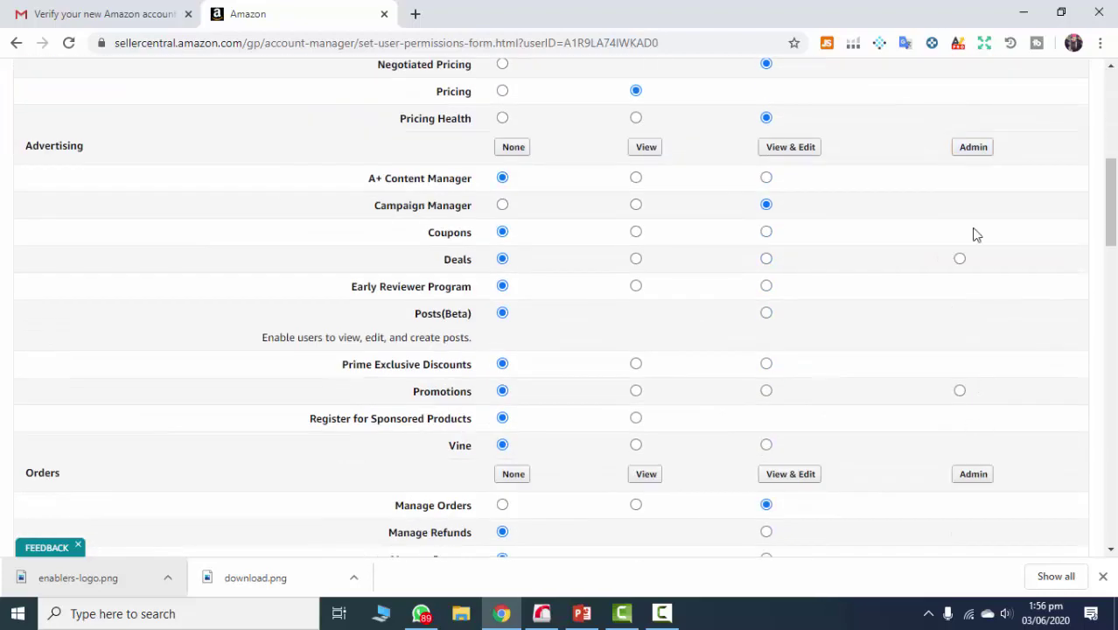
click(972, 147)
scroll(984, 297, down, 2)
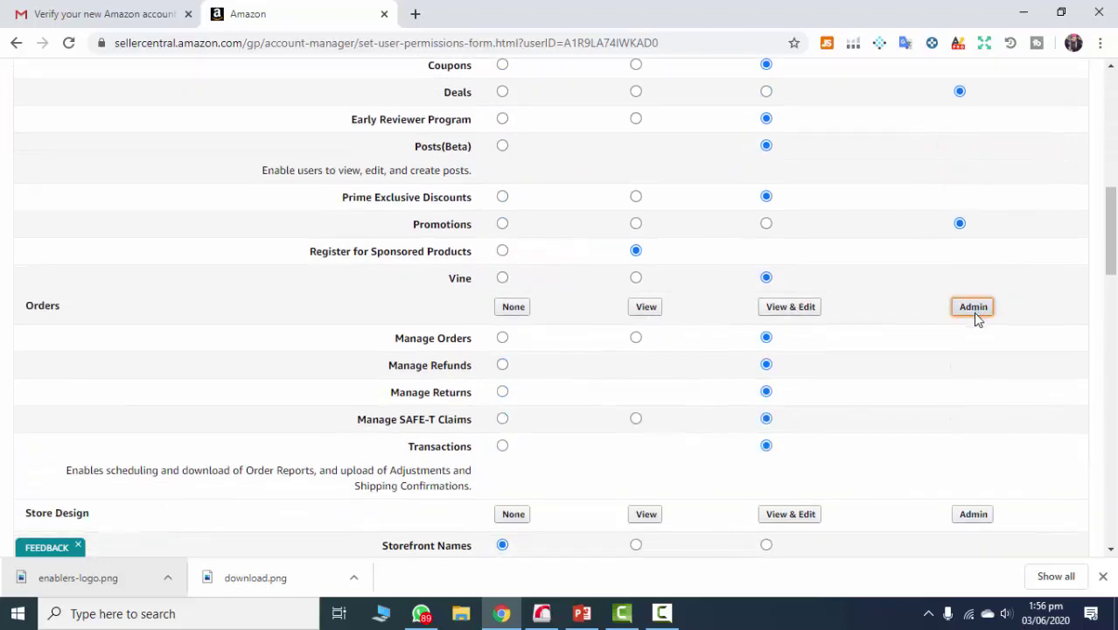
scroll(977, 324, down, 2)
Step: Raise Store Design, Amazon Pay, Reports, Settings, Image Uploading and Performance permissions to highest level
click(972, 354)
click(969, 467)
click(973, 527)
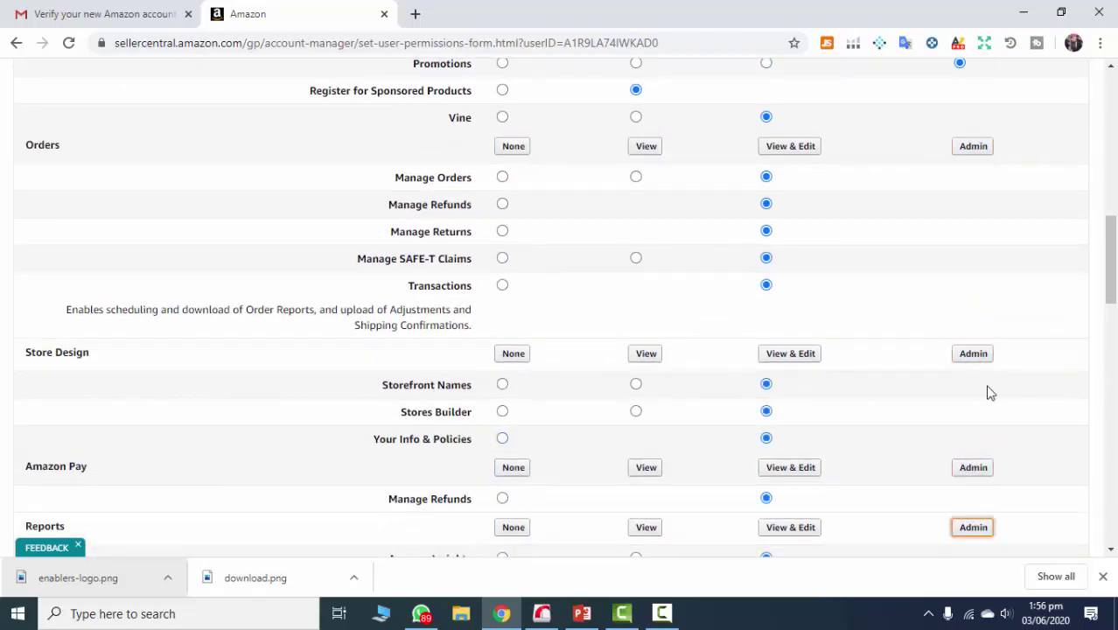
scroll(980, 392, down, 6)
click(972, 356)
scroll(1006, 389, down, 8)
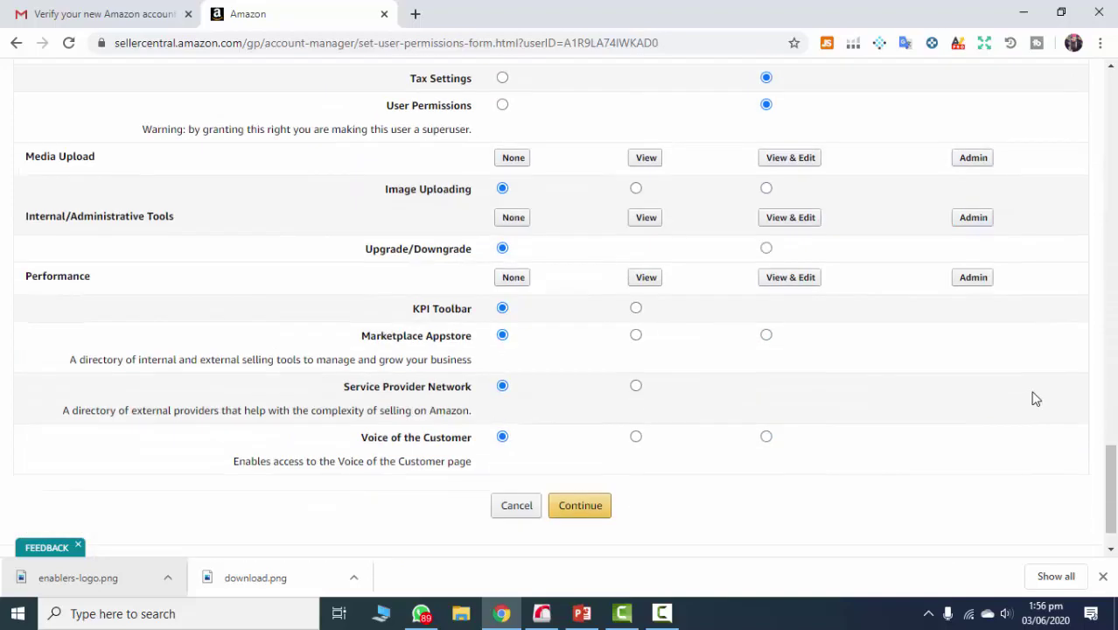
click(973, 158)
click(971, 276)
Step: Save the permissions form with Continue, resubmitting until the success banner confirms the changes
click(574, 509)
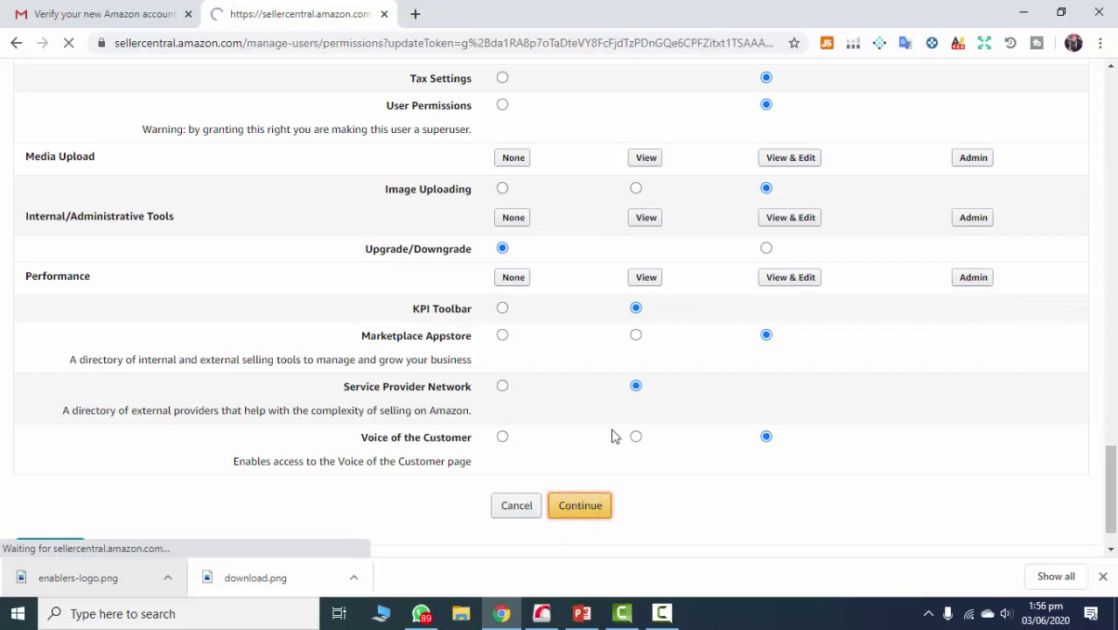
scroll(868, 319, down, 9)
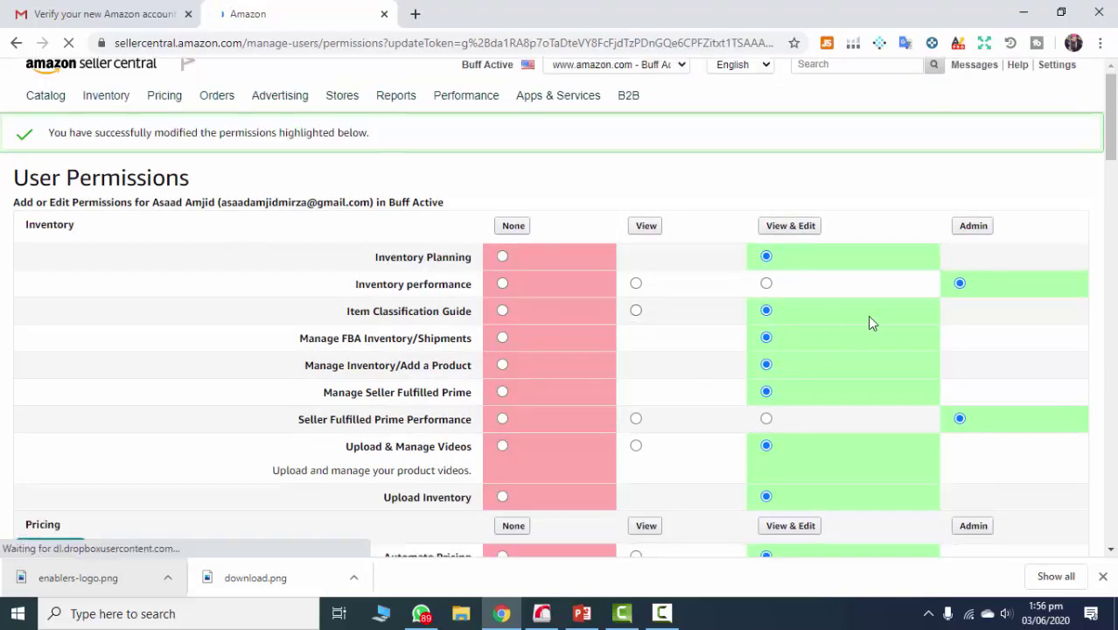
scroll(790, 335, down, 15)
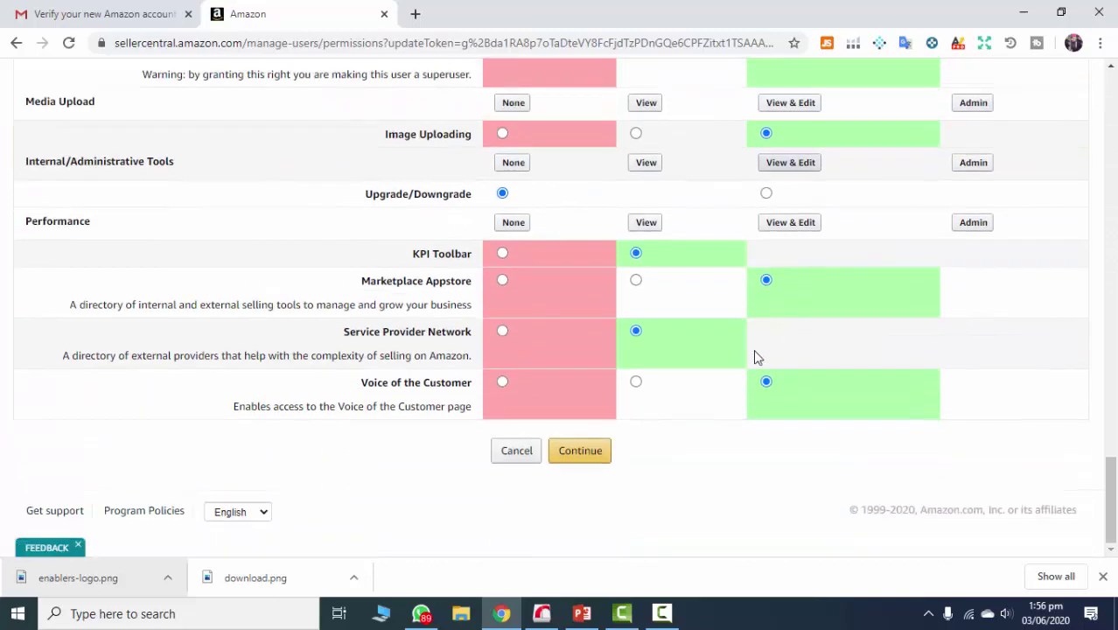
click(591, 457)
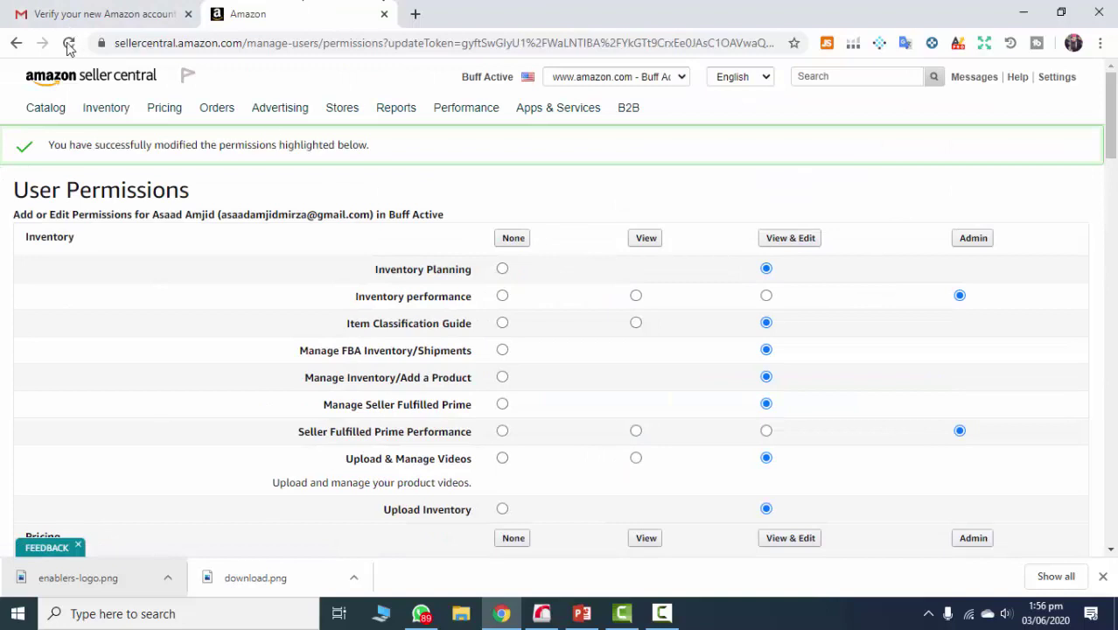
Step: Check that the home dashboard's Catalog, Inventory, Pricing and Performance menus show full option lists
mouse_move(487, 121)
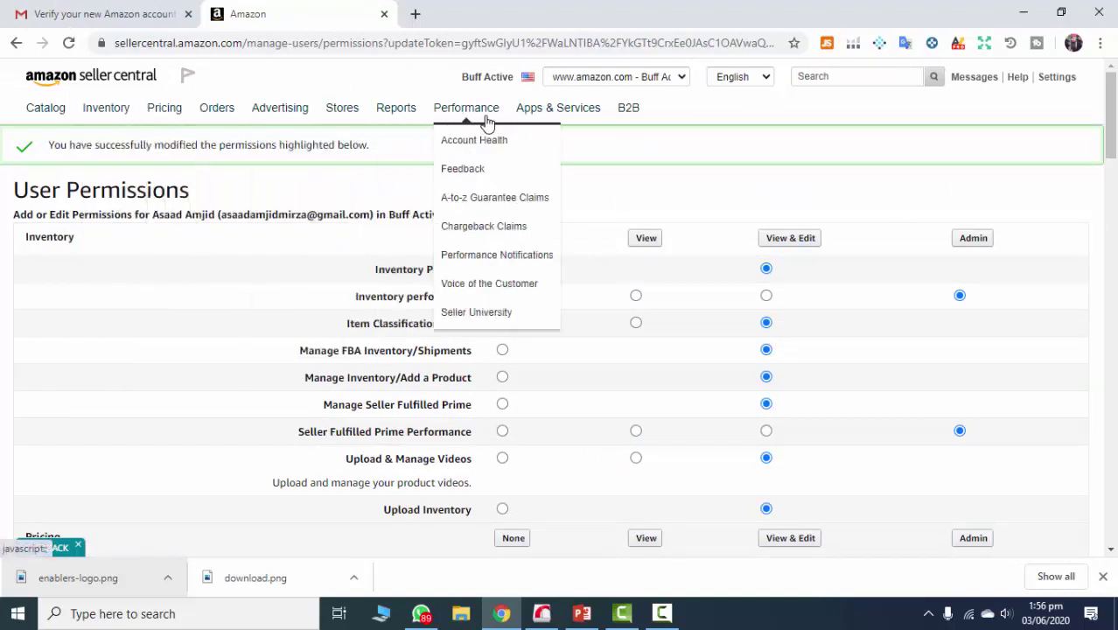
mouse_move(102, 105)
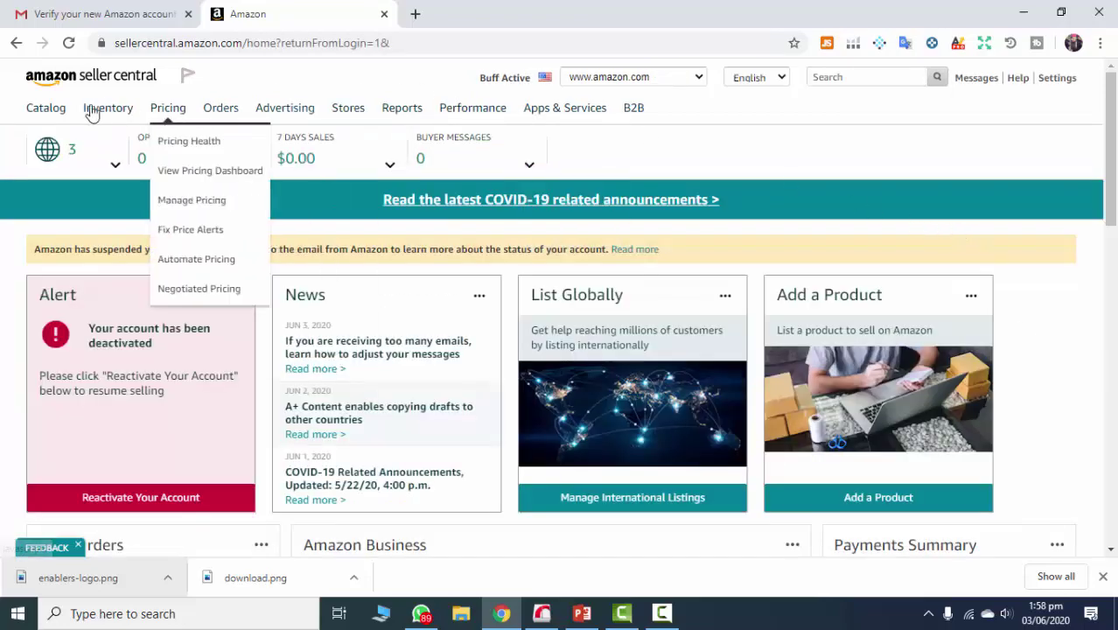
mouse_move(80, 122)
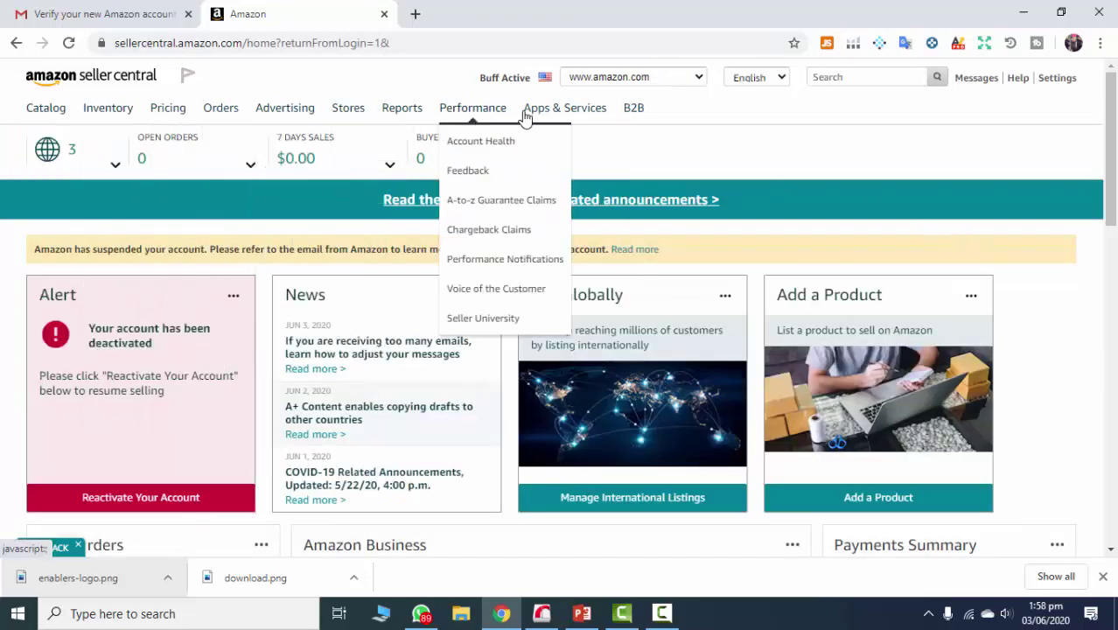
mouse_move(583, 122)
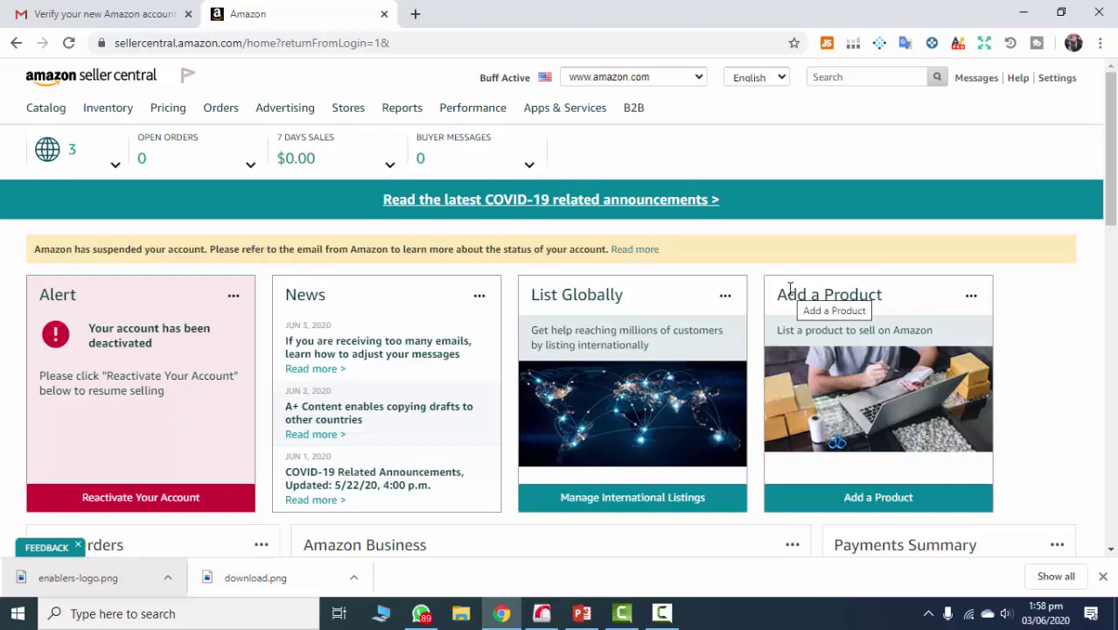
click(105, 13)
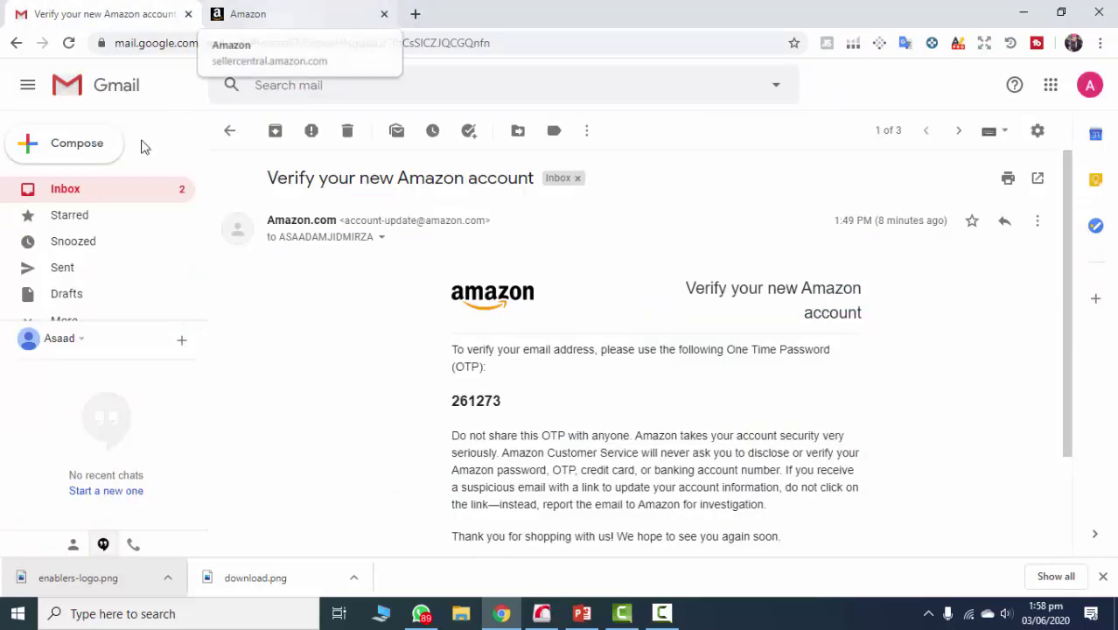
click(80, 197)
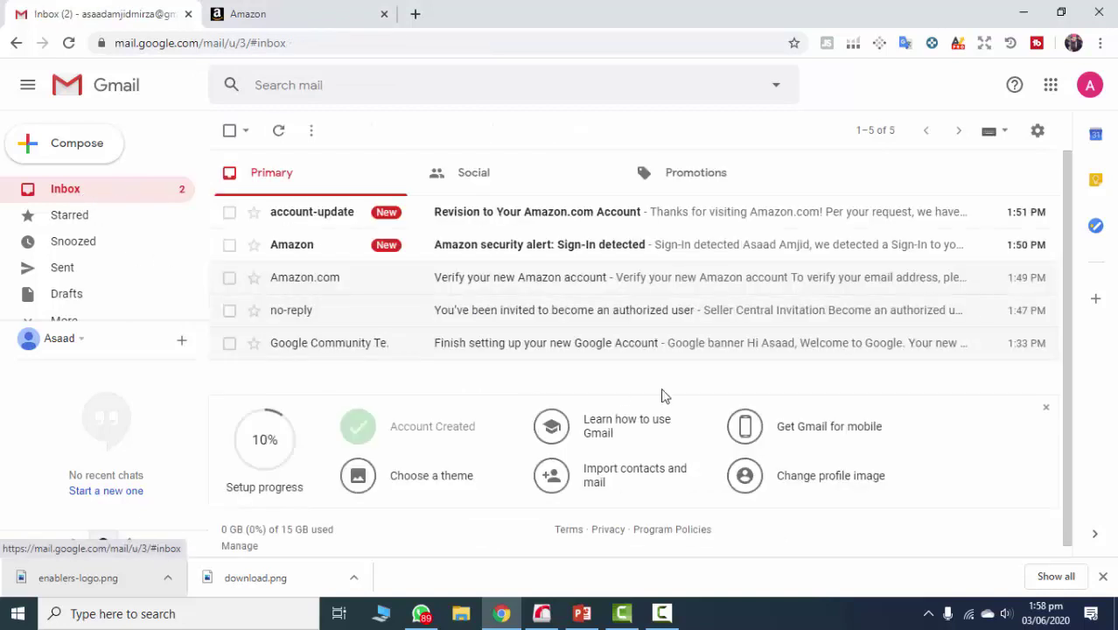
click(478, 279)
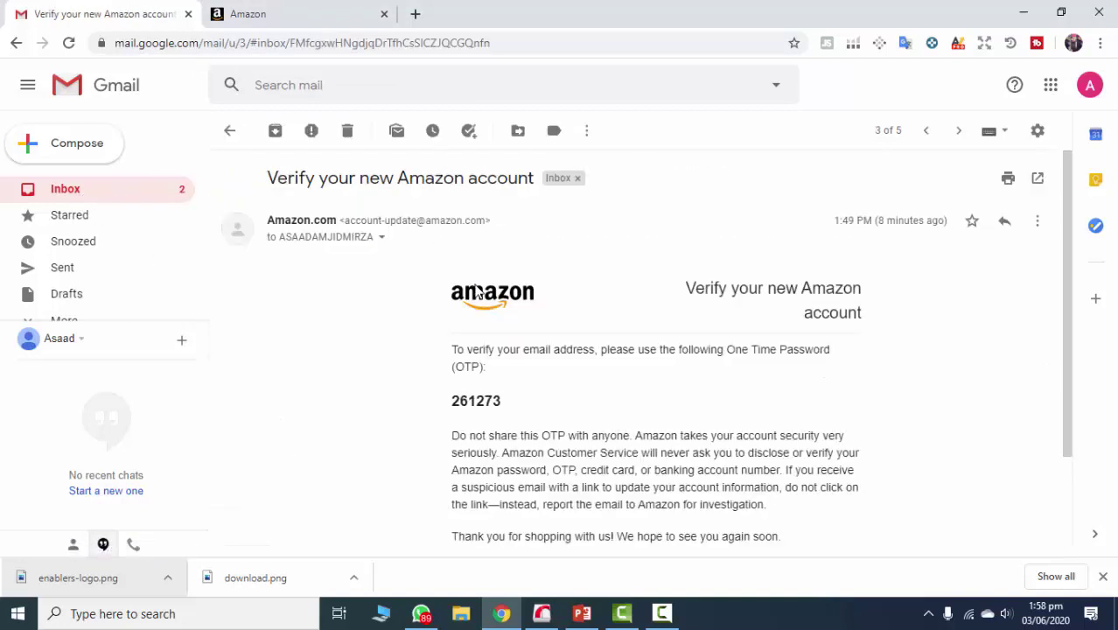
click(286, 10)
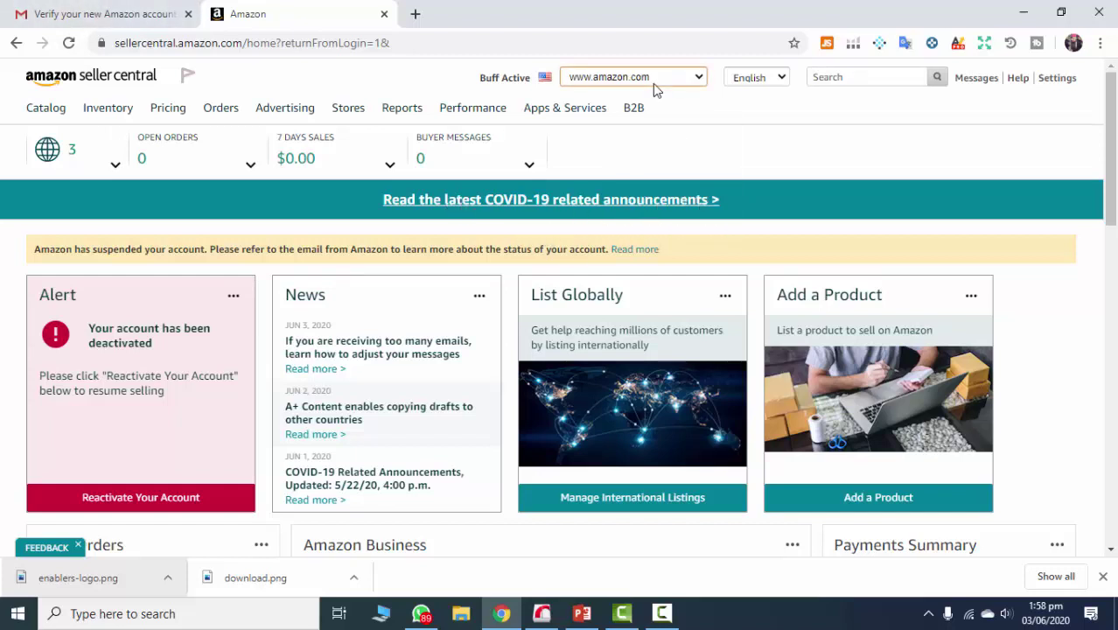
click(701, 78)
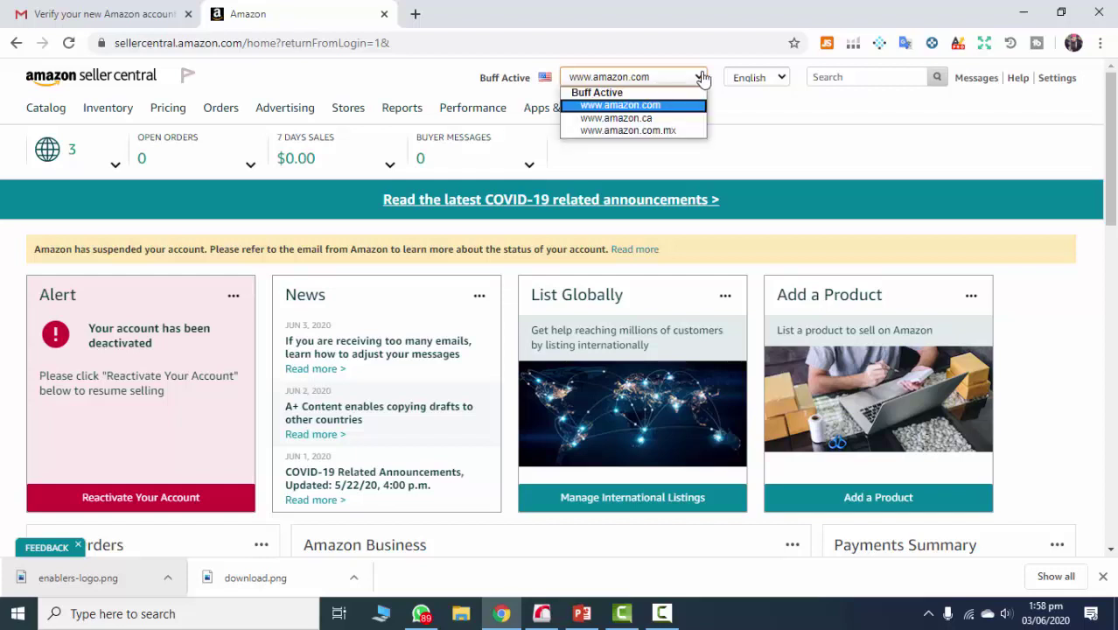
click(702, 79)
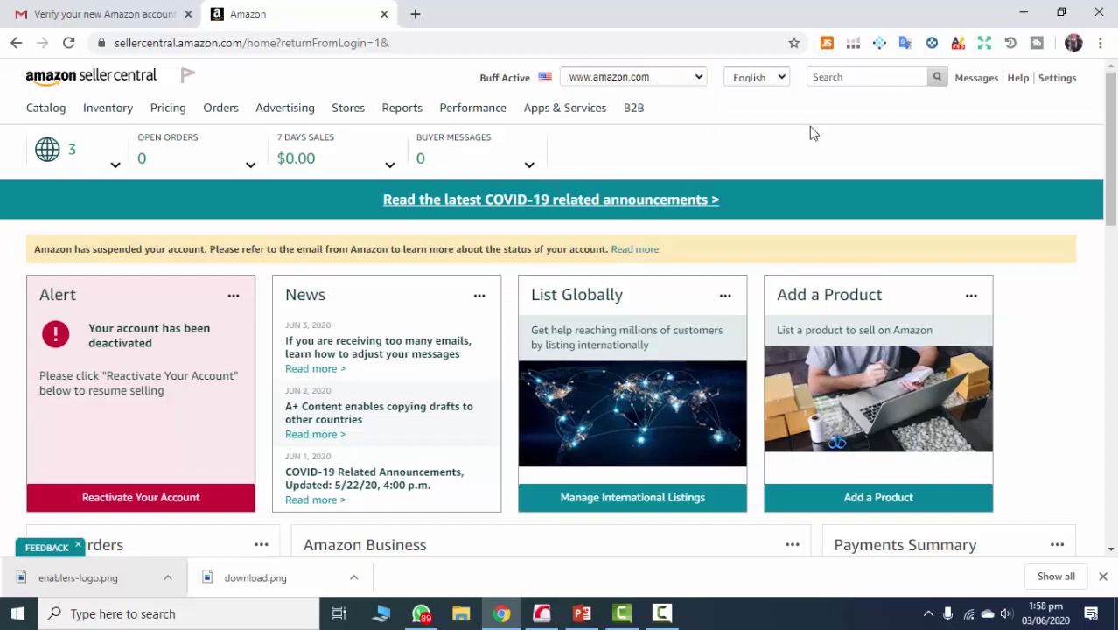
click(96, 11)
click(289, 16)
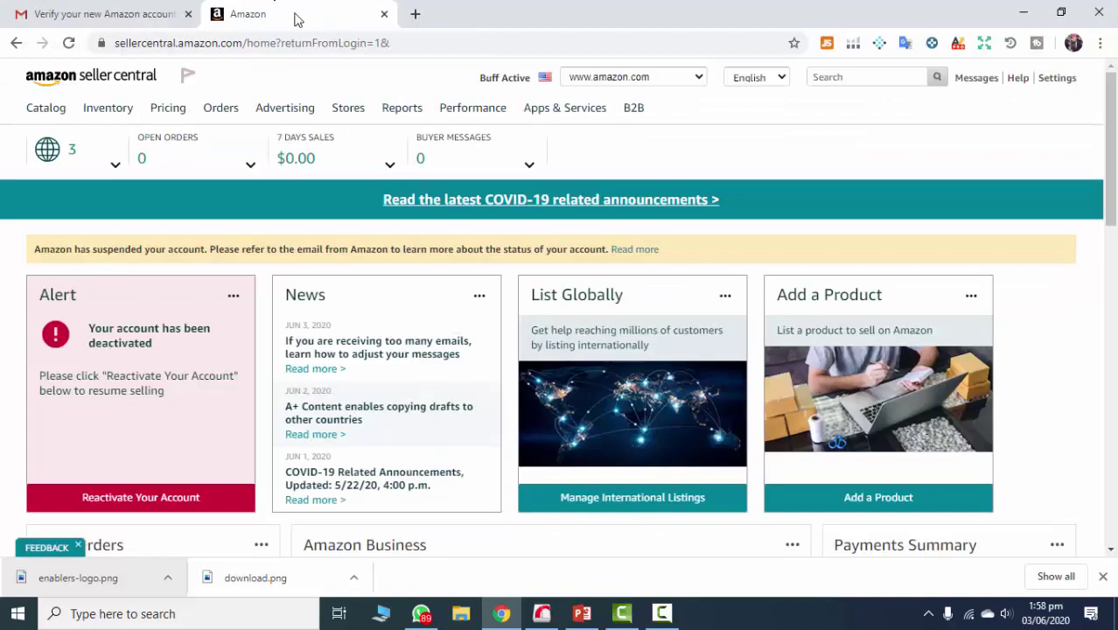